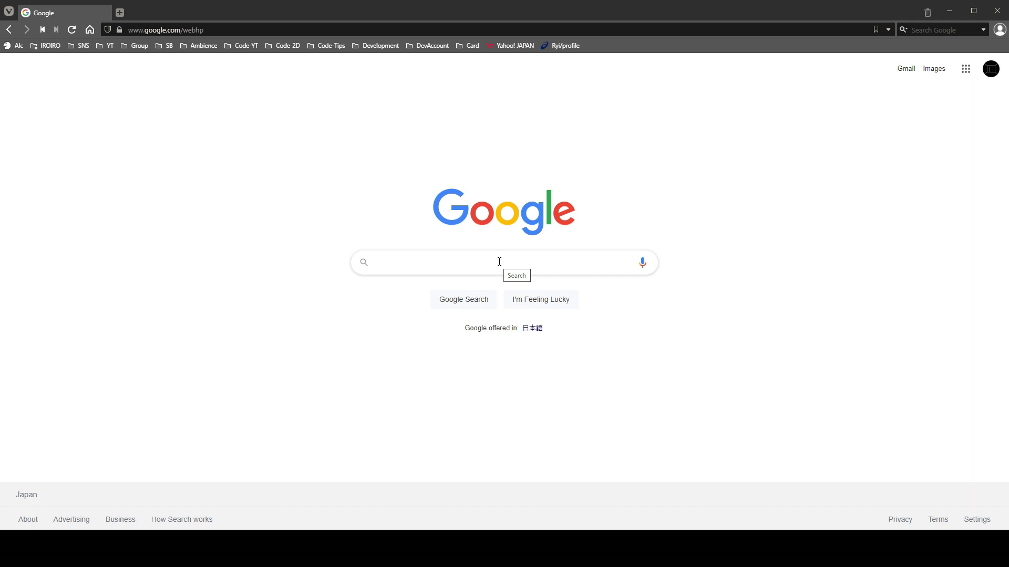
Step: Search Google for 'Beepbox' and open the BeepBox 4.0 editor at beepbox.co
{"action": "type", "text": "Beepbox"}
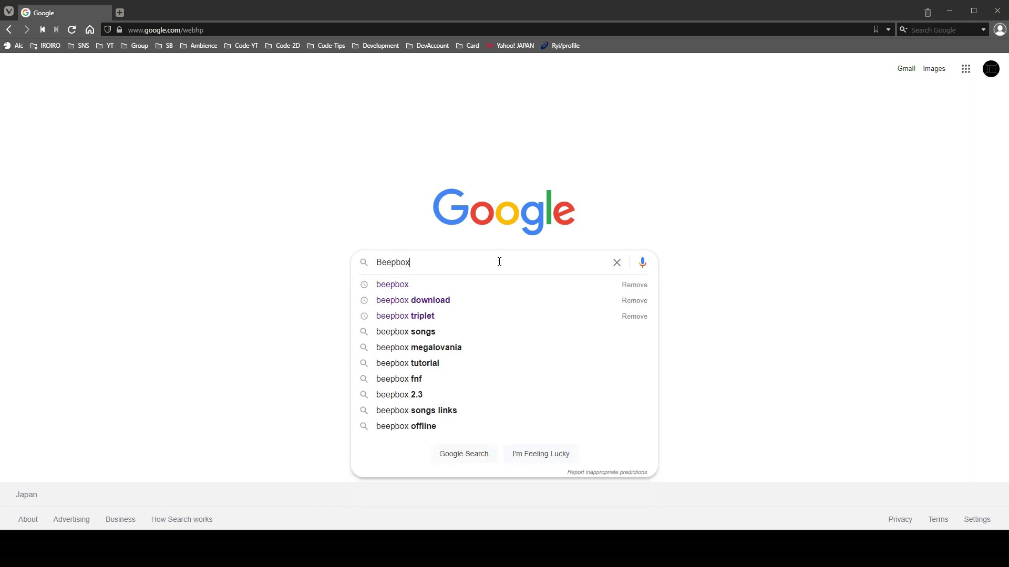
{"action": "key", "text": "Escape"}
{"action": "key", "text": "Return"}
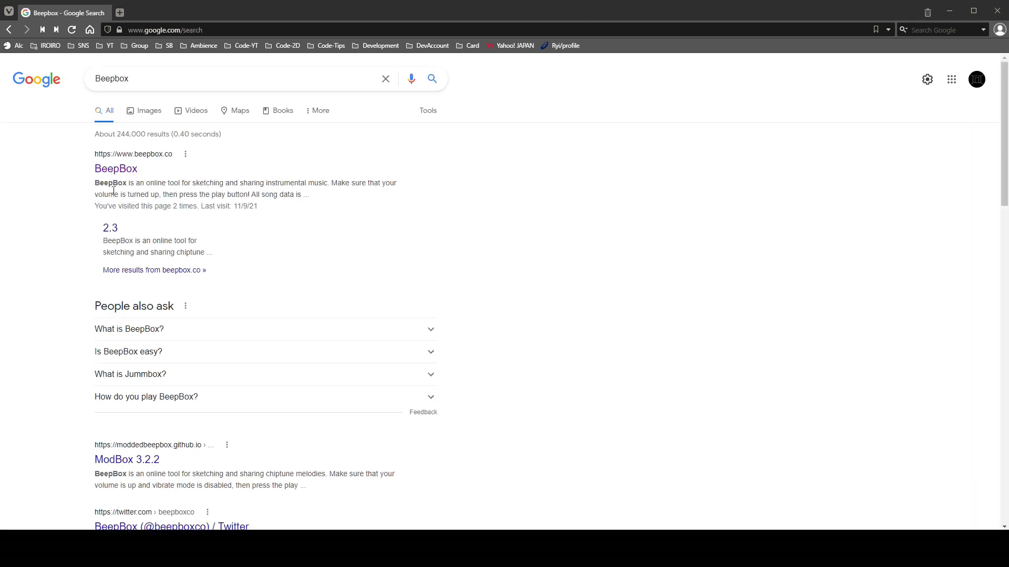
{"action": "left_click", "coordinate": [118, 169]}
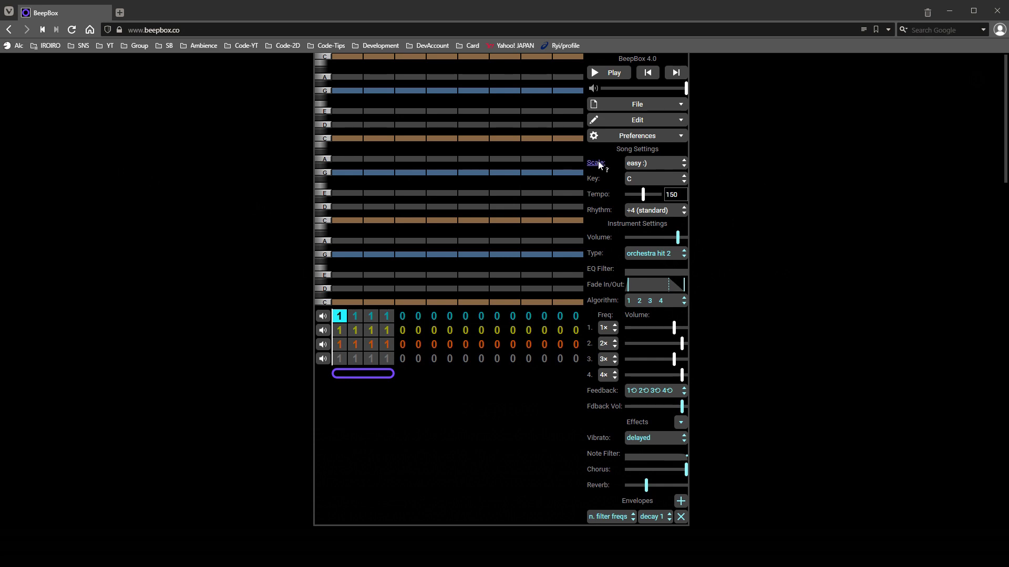
Step: Switch the scale to 'expert' and replace the orchestra hit 2 instrument with chip wave
{"action": "left_click", "coordinate": [683, 166]}
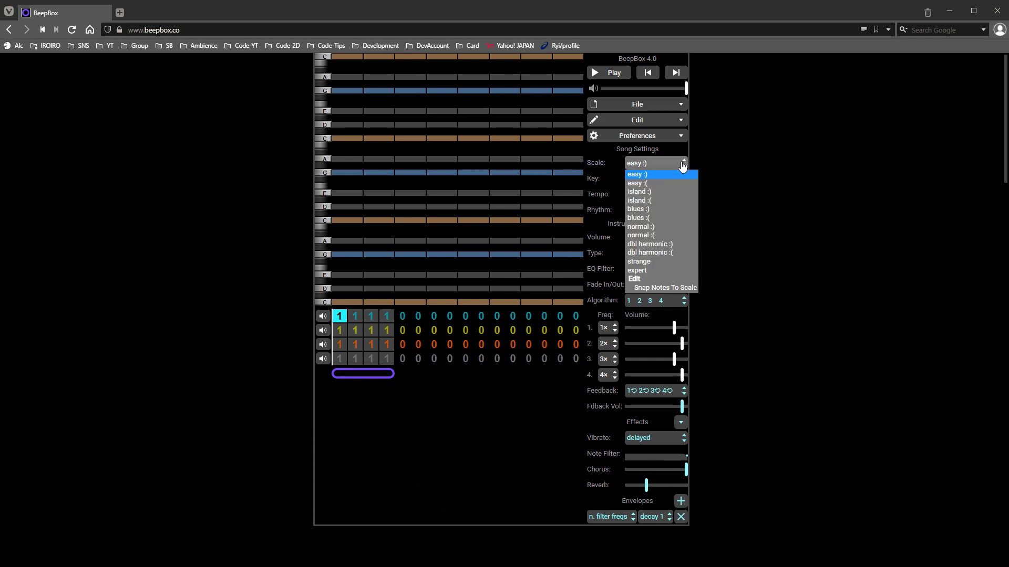
{"action": "left_click", "coordinate": [643, 271]}
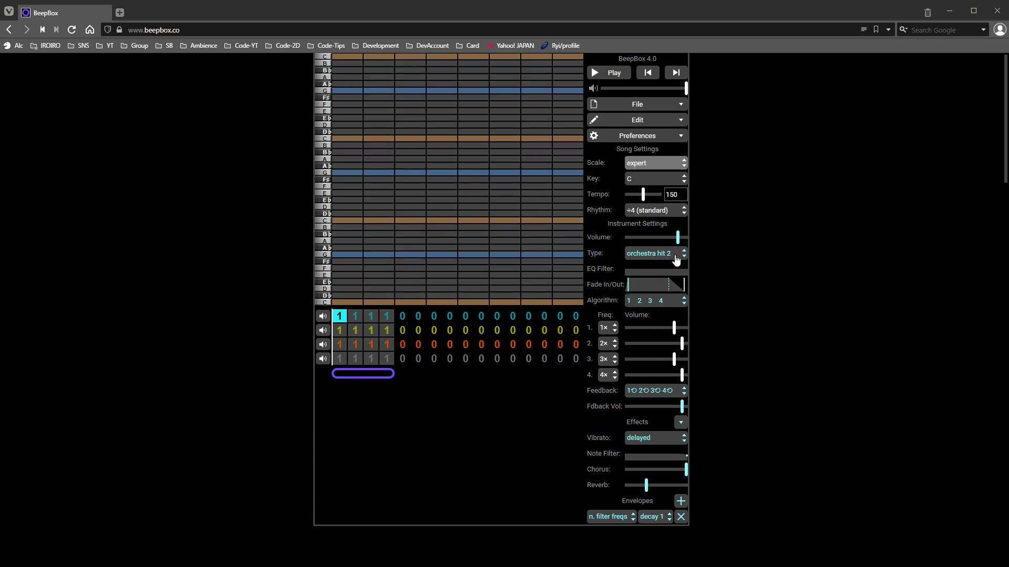
{"action": "left_click", "coordinate": [676, 260]}
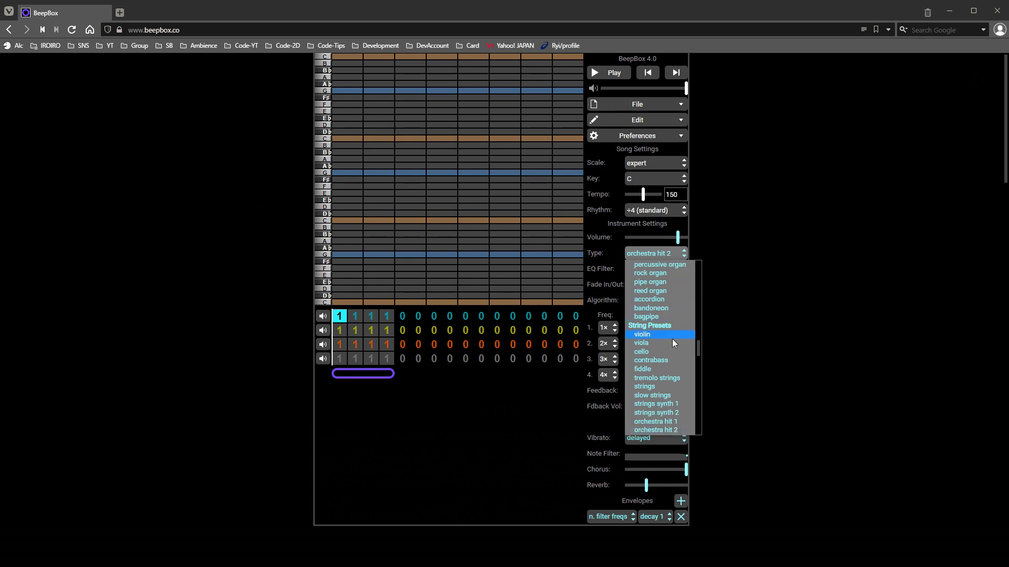
{"action": "scroll", "coordinate": [665, 330], "scroll_direction": "up", "scroll_amount": 15}
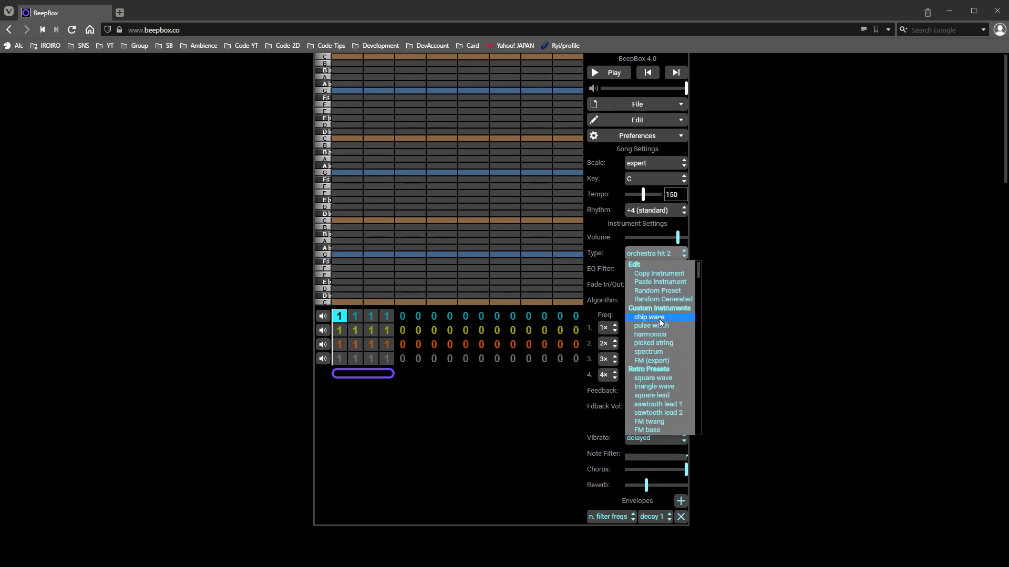
{"action": "left_click", "coordinate": [661, 322]}
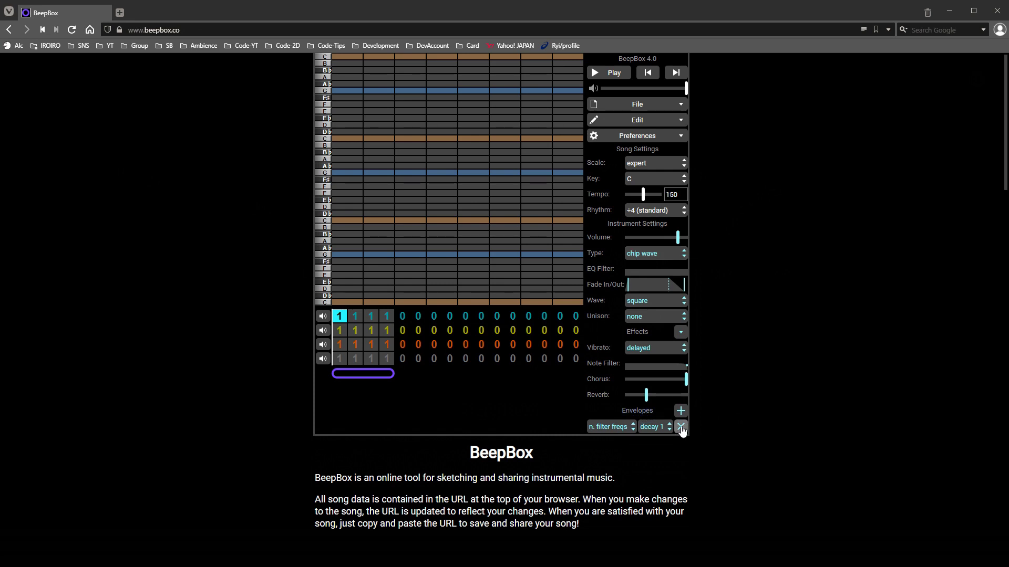
Step: Delete the filter decay envelope and uncheck the vibrato, note filter, chorus and reverb effects
{"action": "left_click", "coordinate": [681, 427]}
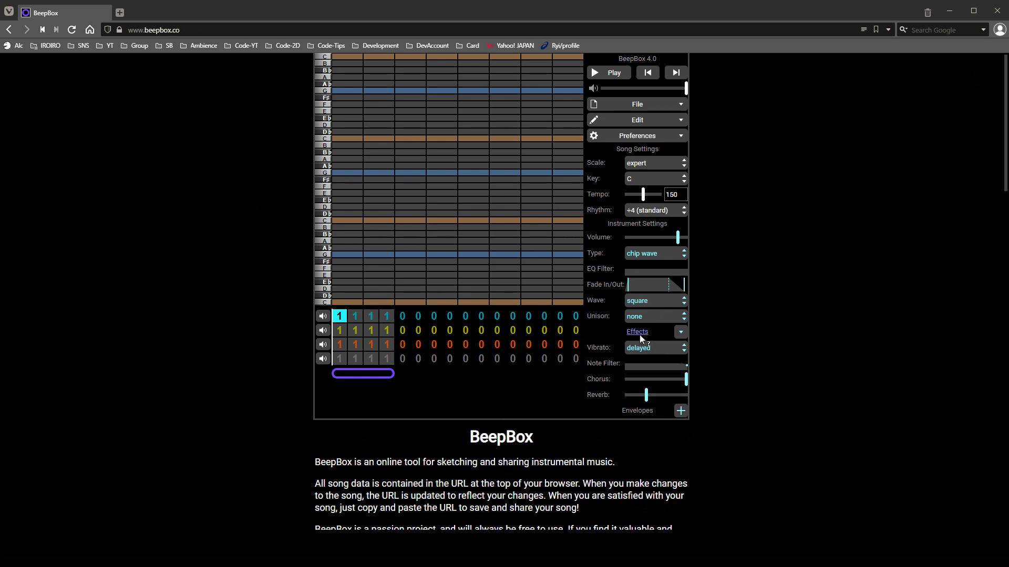
{"action": "left_click", "coordinate": [680, 332]}
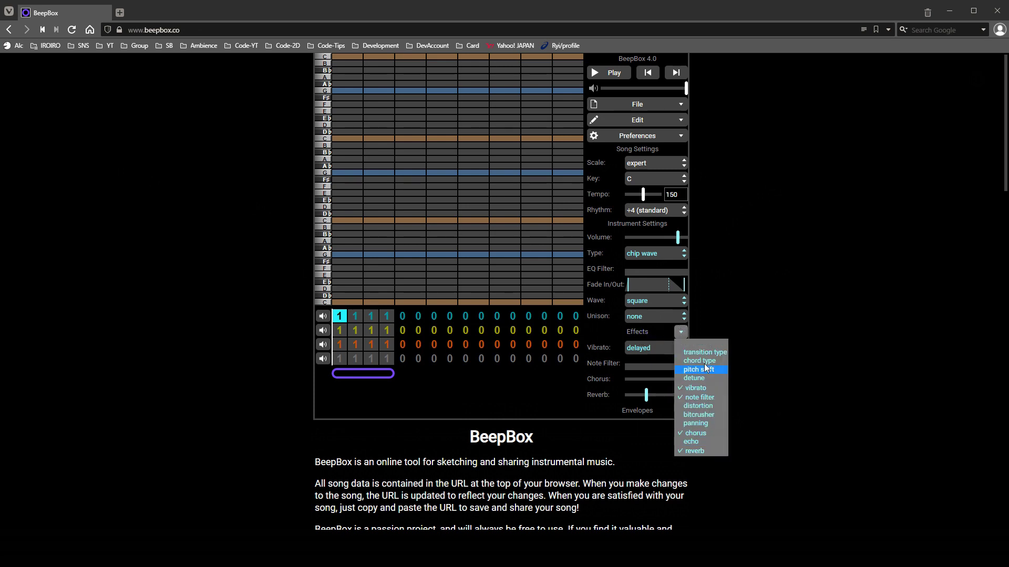
{"action": "left_click", "coordinate": [696, 390]}
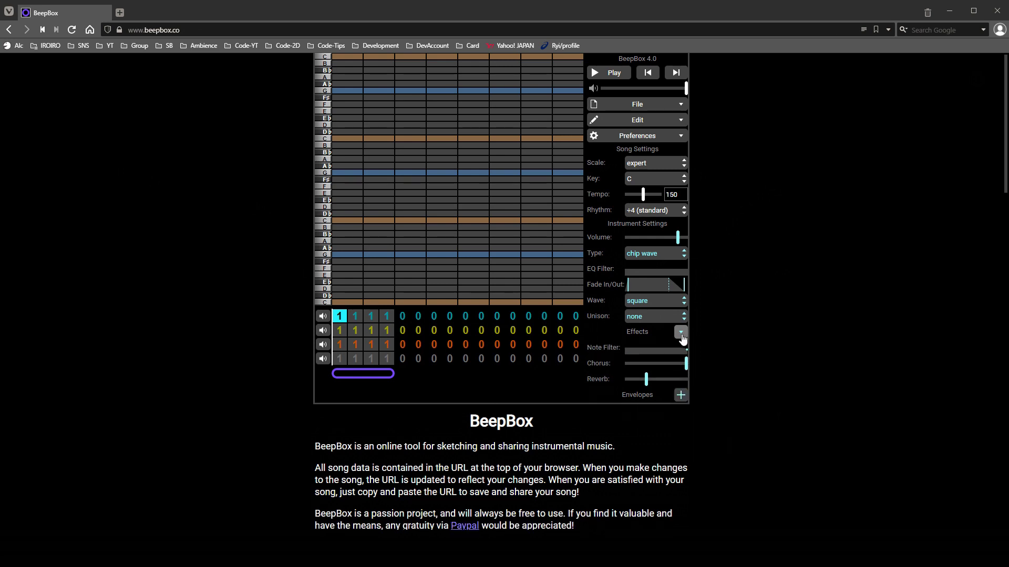
{"action": "left_click", "coordinate": [680, 333]}
{"action": "left_click", "coordinate": [699, 397]}
{"action": "left_click", "coordinate": [680, 332]}
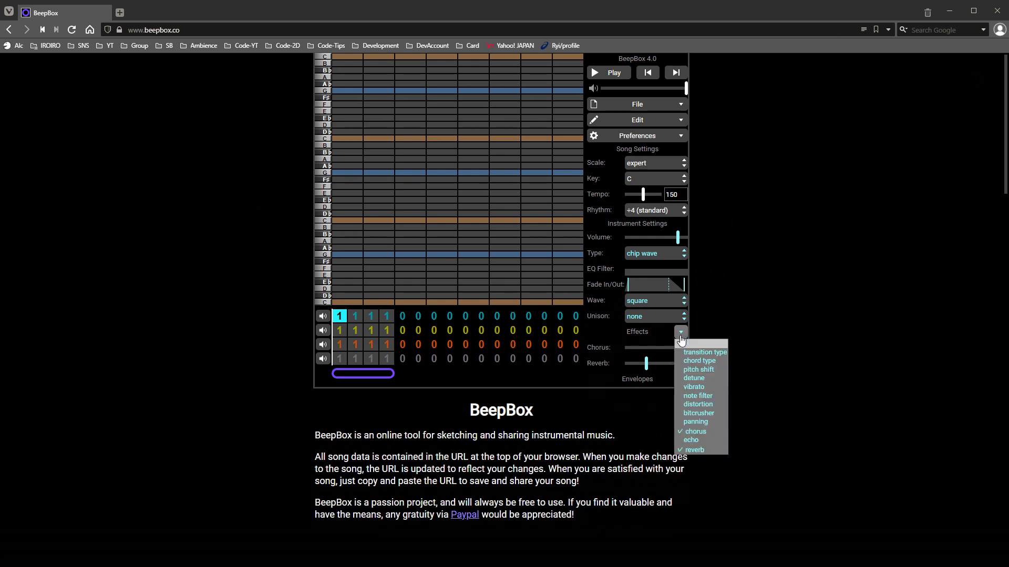
{"action": "left_click", "coordinate": [696, 431]}
{"action": "left_click", "coordinate": [681, 332]}
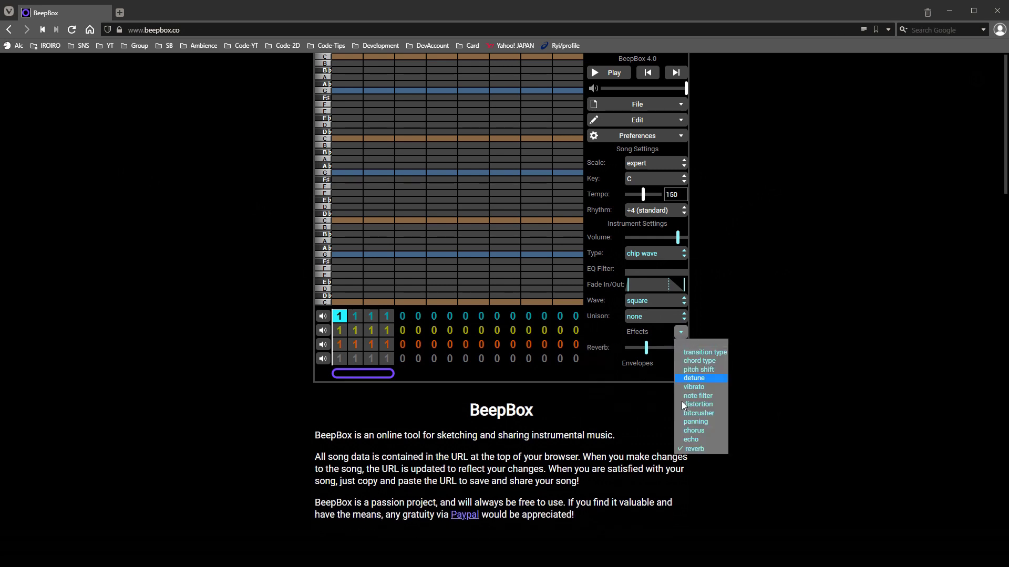
{"action": "left_click", "coordinate": [690, 451]}
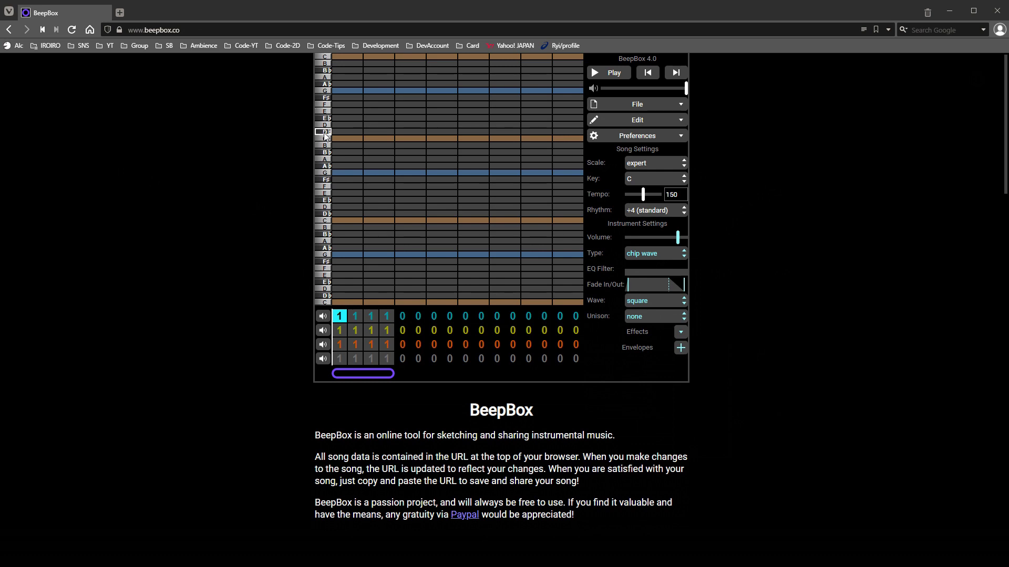
{"action": "left_click", "coordinate": [323, 215]}
Step: Place a six-note trial melody starting on F and play it back
{"action": "left_click", "coordinate": [339, 105]}
{"action": "left_click", "coordinate": [371, 119]}
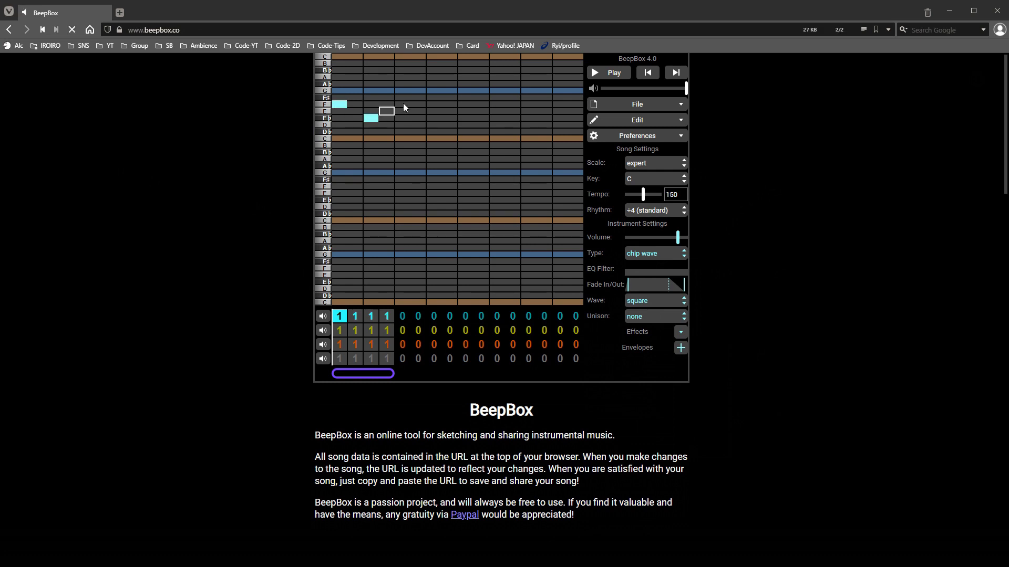
{"action": "left_click", "coordinate": [419, 98]}
{"action": "left_click", "coordinate": [450, 132]}
{"action": "left_click", "coordinate": [434, 166]}
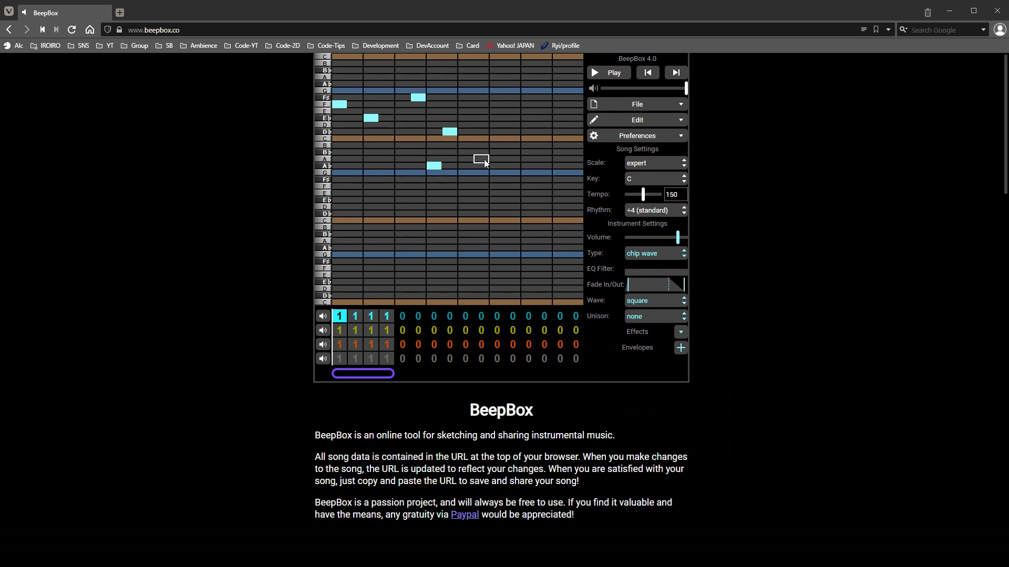
{"action": "left_click", "coordinate": [497, 118]}
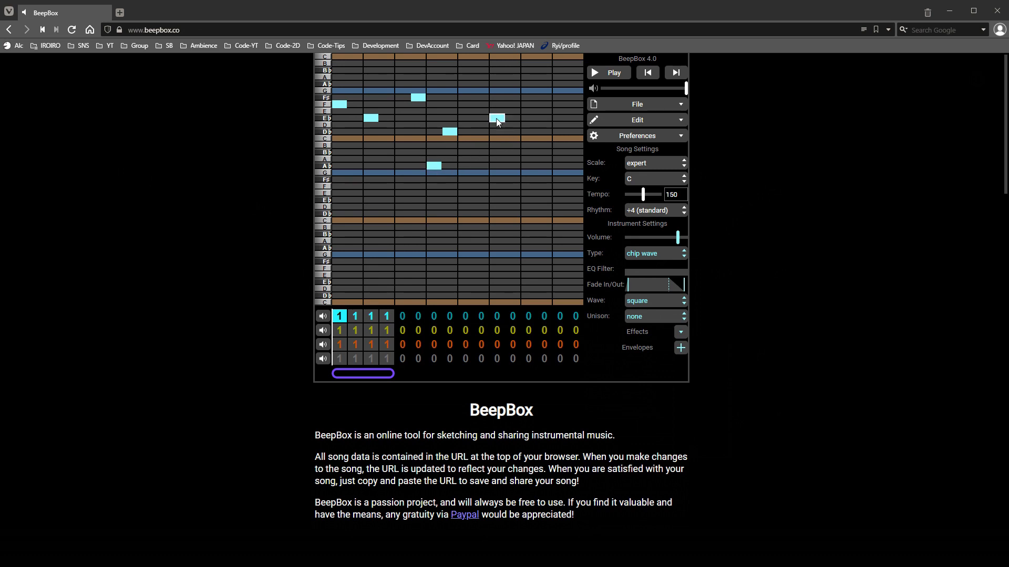
{"action": "left_click", "coordinate": [619, 76]}
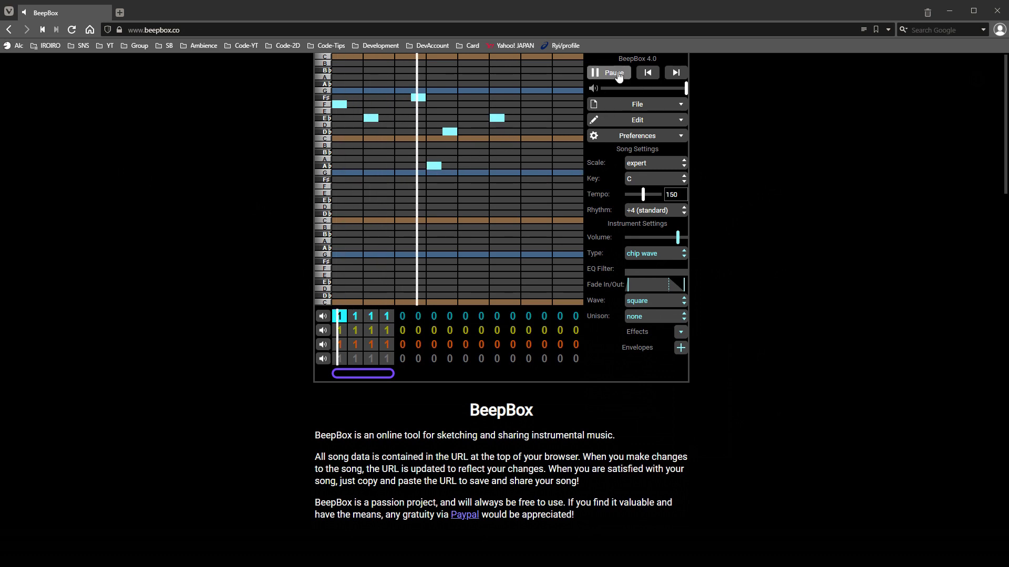
{"action": "left_click", "coordinate": [618, 77]}
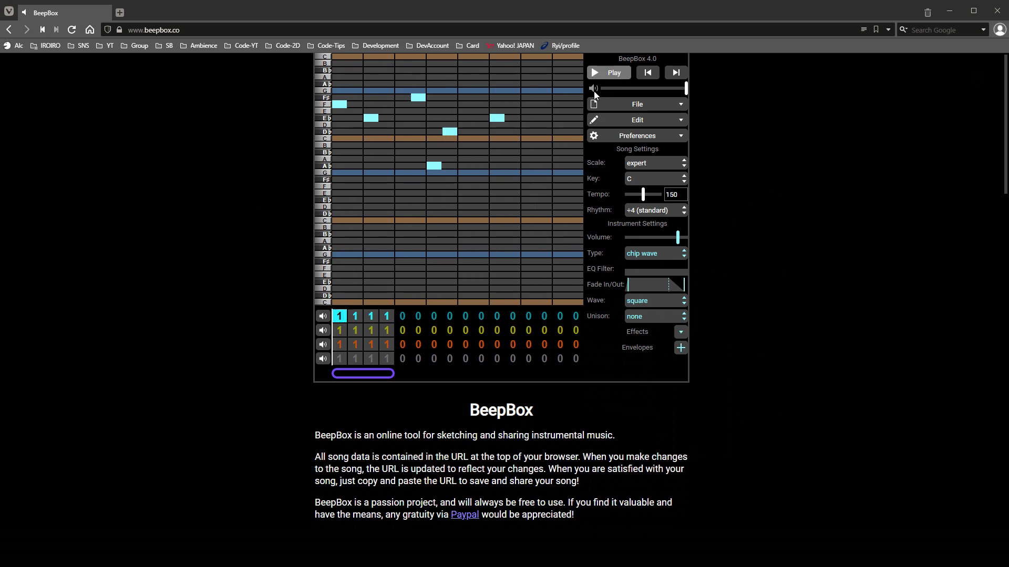
Step: Delete all six trial melody notes from the pattern
{"action": "left_click", "coordinate": [496, 116]}
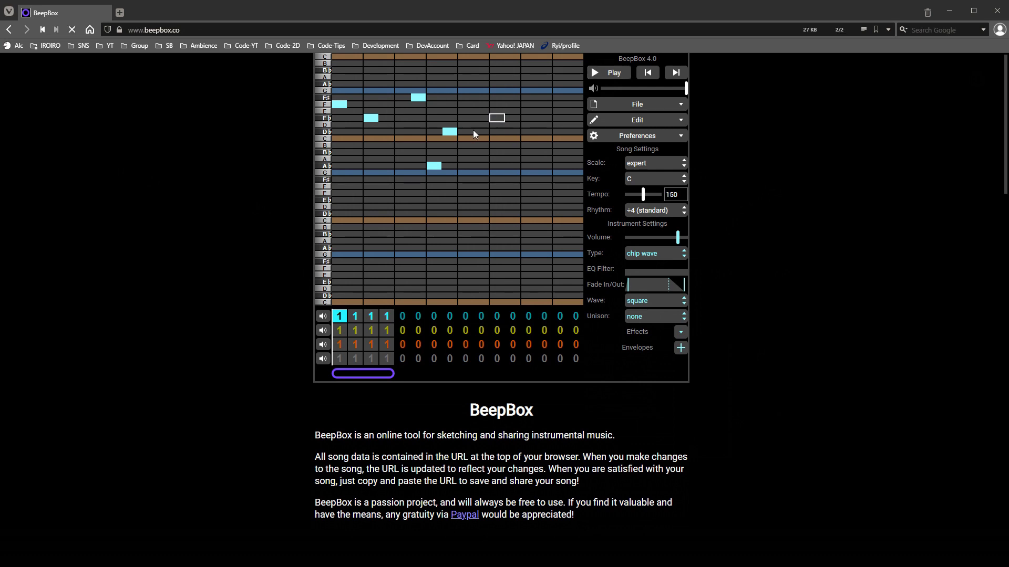
{"action": "left_click", "coordinate": [450, 131]}
{"action": "left_click", "coordinate": [434, 166]}
{"action": "left_click", "coordinate": [418, 97]}
{"action": "left_click", "coordinate": [371, 118]}
{"action": "left_click", "coordinate": [339, 104]}
Step: Add an E note at the bar start, stretch it to two beats, and play it
{"action": "left_click", "coordinate": [341, 112]}
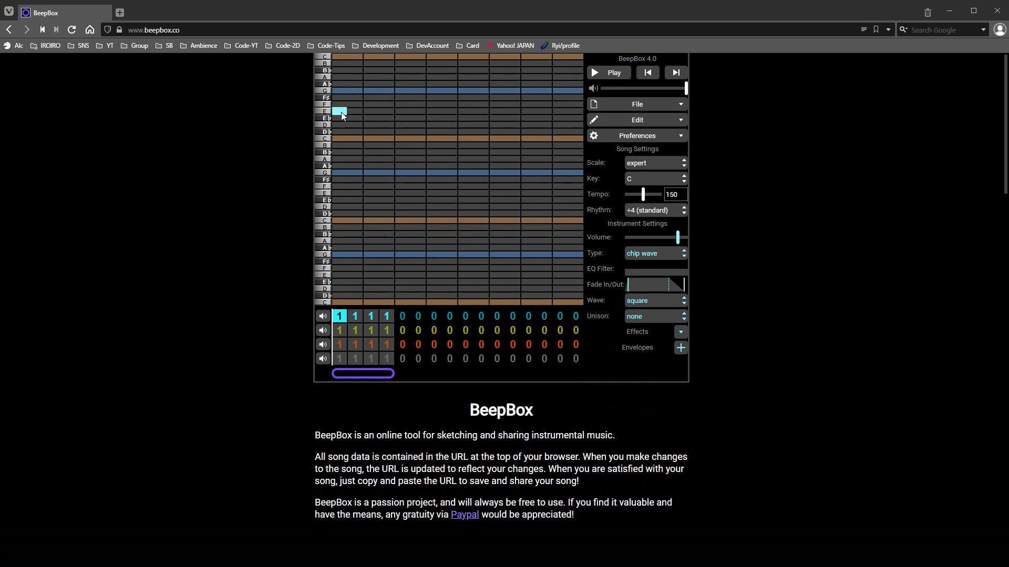
{"action": "left_click_drag", "start_coordinate": [341, 116], "coordinate": [388, 117]}
{"action": "left_click", "coordinate": [608, 77]}
{"action": "left_click", "coordinate": [613, 77]}
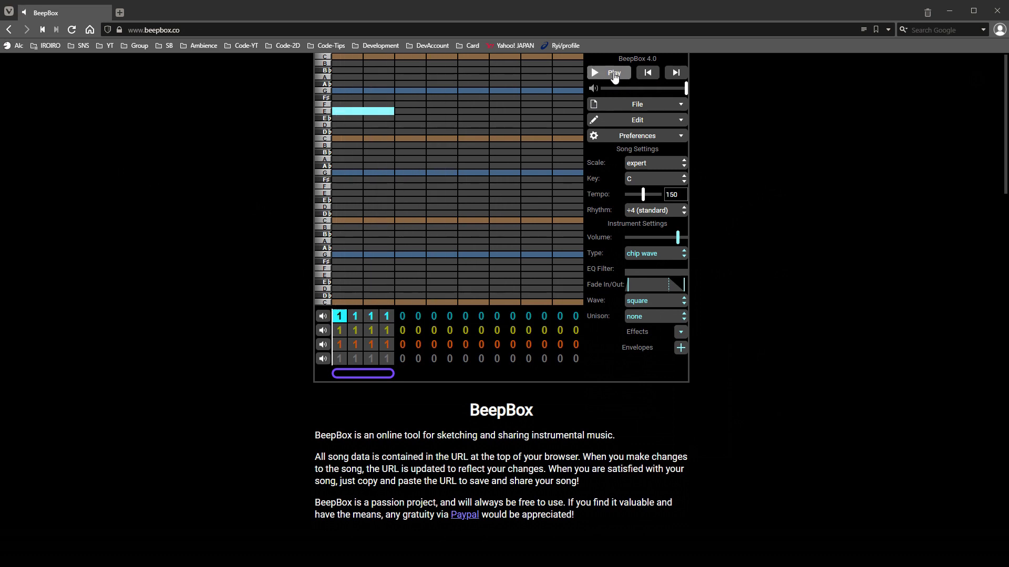
Step: Delete the held E note, audition the top notes, and change the song key to B
{"action": "left_click", "coordinate": [380, 114]}
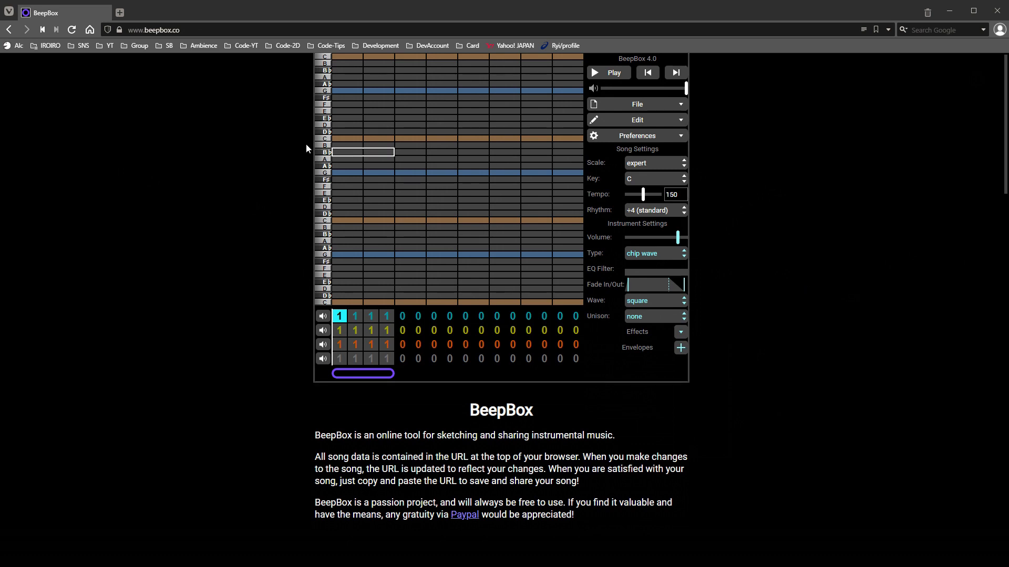
{"action": "left_click", "coordinate": [327, 63]}
{"action": "left_click", "coordinate": [326, 60]}
{"action": "left_click", "coordinate": [326, 60]}
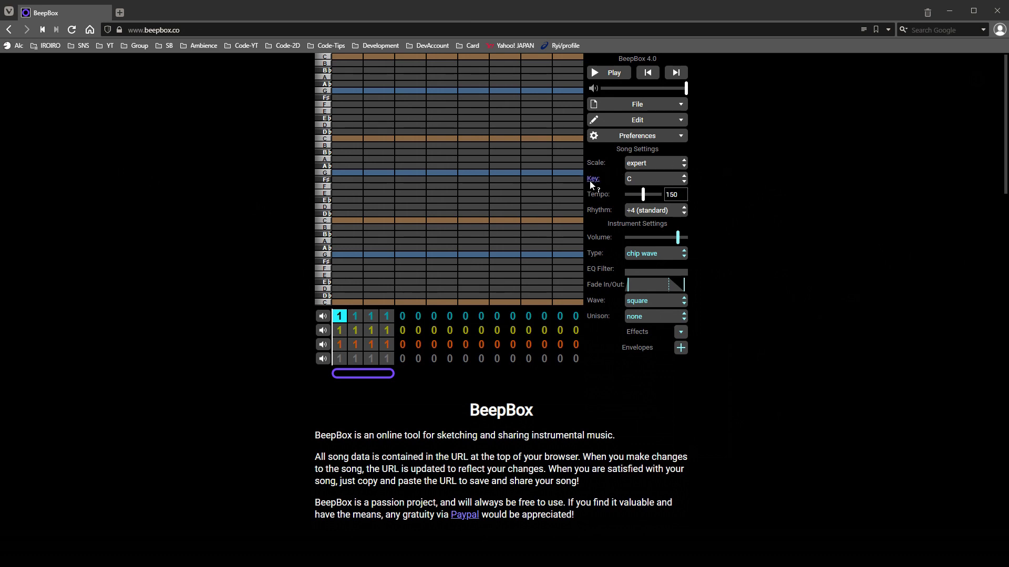
{"action": "left_click", "coordinate": [682, 182]}
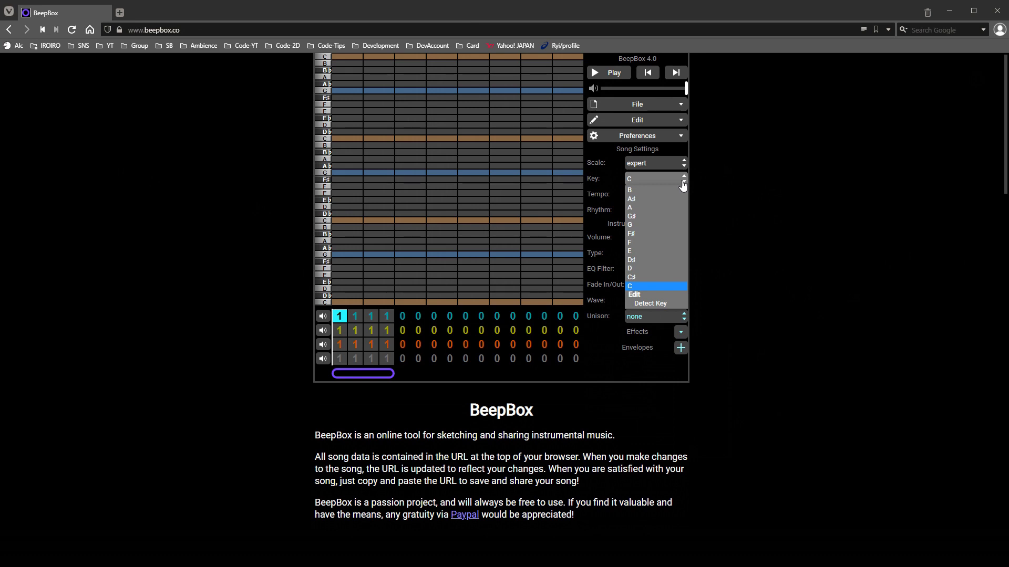
{"action": "left_click", "coordinate": [634, 192]}
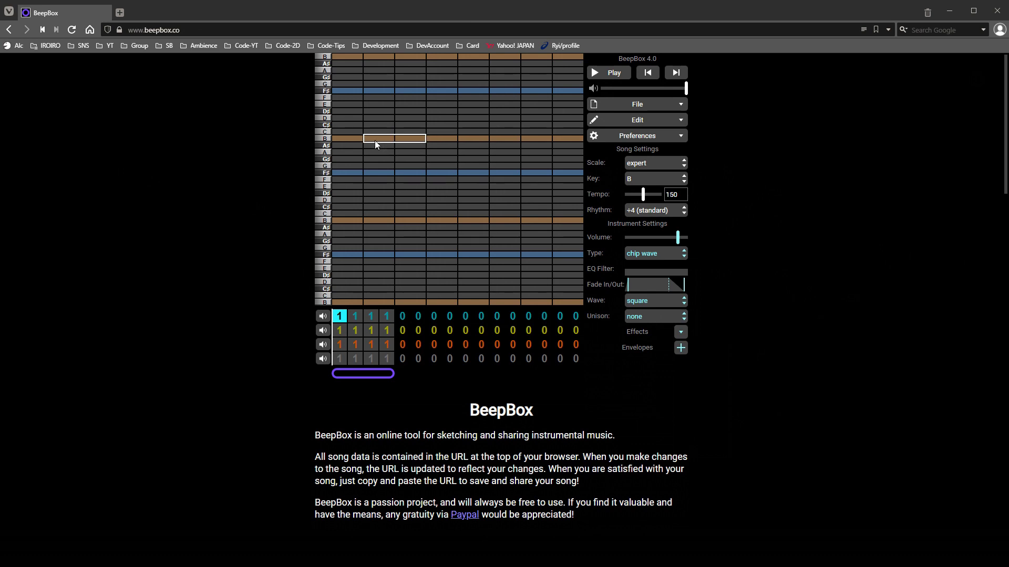
Step: Place a B note shortened to a blip, add a short E note after it, and play
{"action": "left_click", "coordinate": [342, 138]}
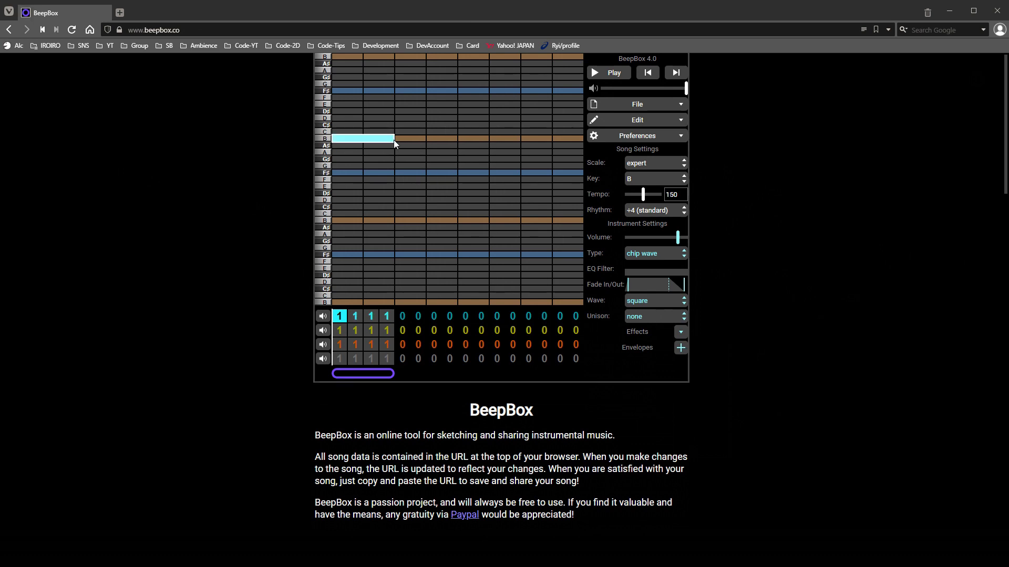
{"action": "left_click_drag", "start_coordinate": [393, 140], "coordinate": [385, 137]}
{"action": "left_click", "coordinate": [346, 105]}
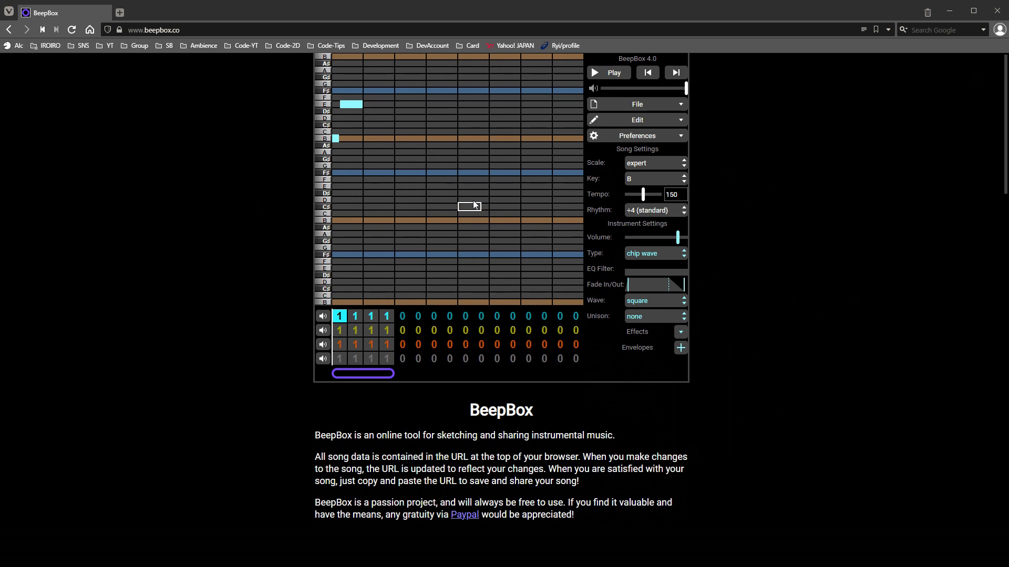
{"action": "left_click", "coordinate": [615, 73]}
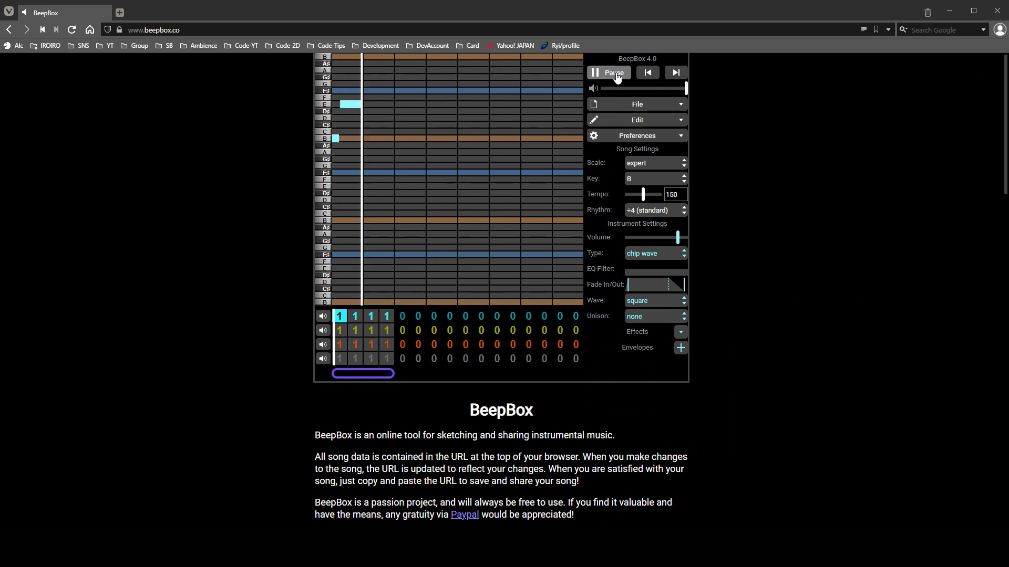
{"action": "left_click", "coordinate": [615, 73]}
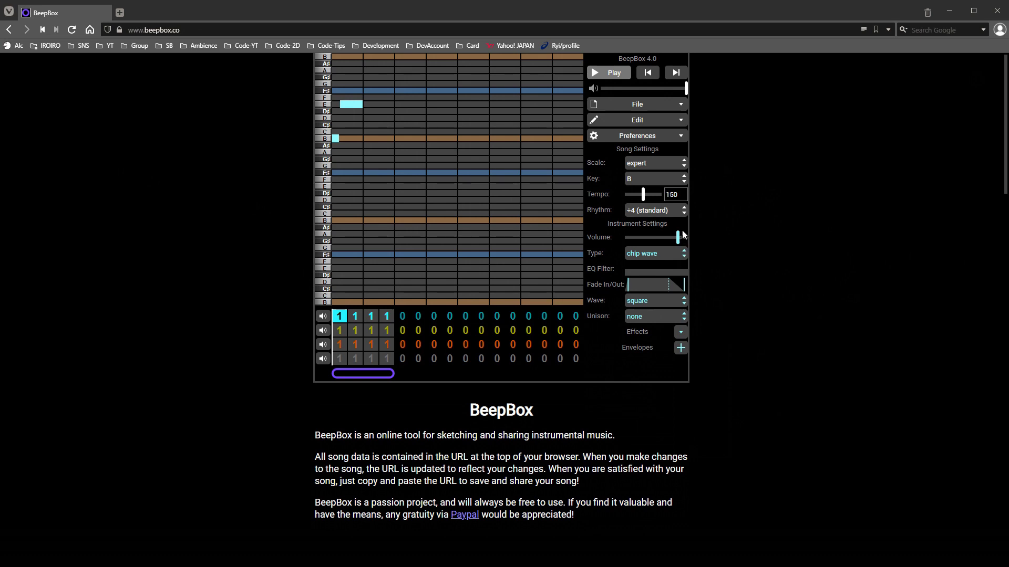
Step: Turn reverb back on for the chip wave and replay the two-note pattern
{"action": "left_click", "coordinate": [683, 338]}
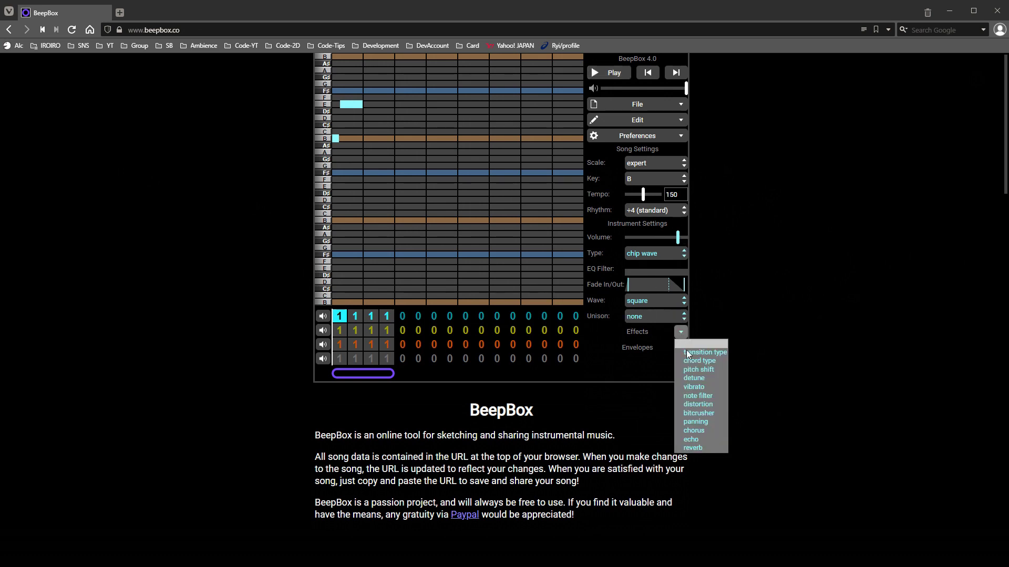
{"action": "left_click", "coordinate": [697, 450]}
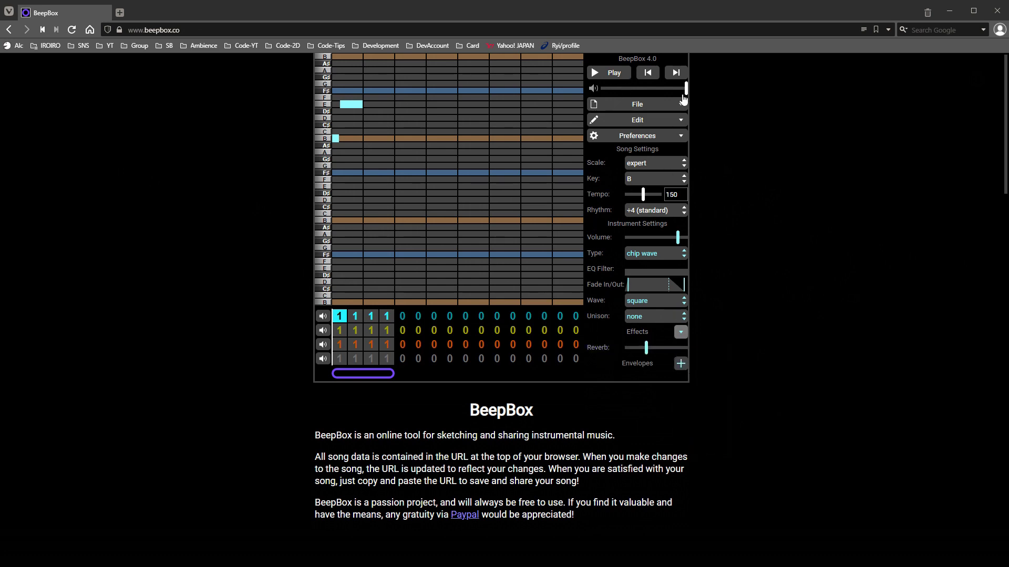
{"action": "left_click", "coordinate": [618, 74]}
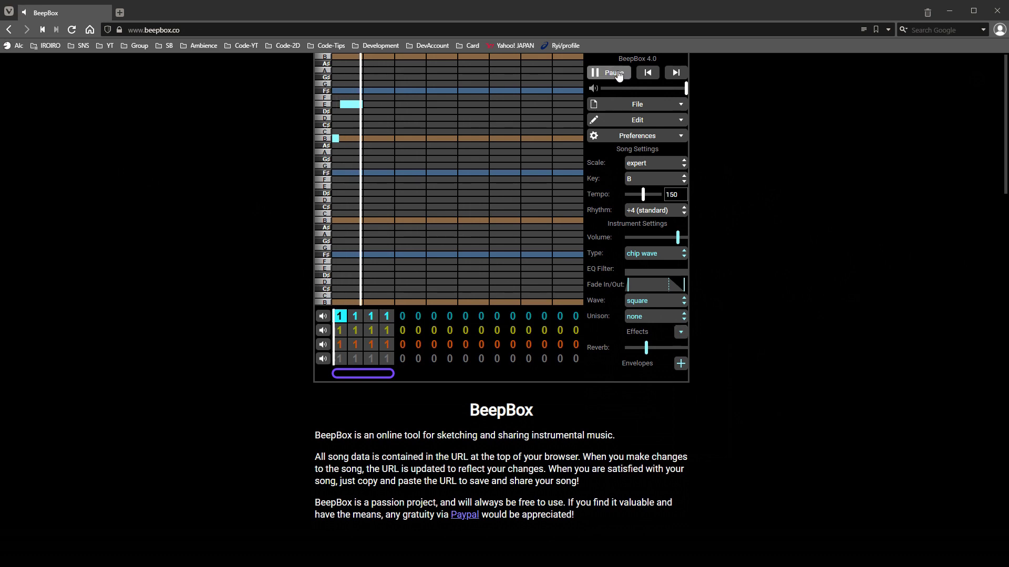
{"action": "left_click", "coordinate": [618, 73]}
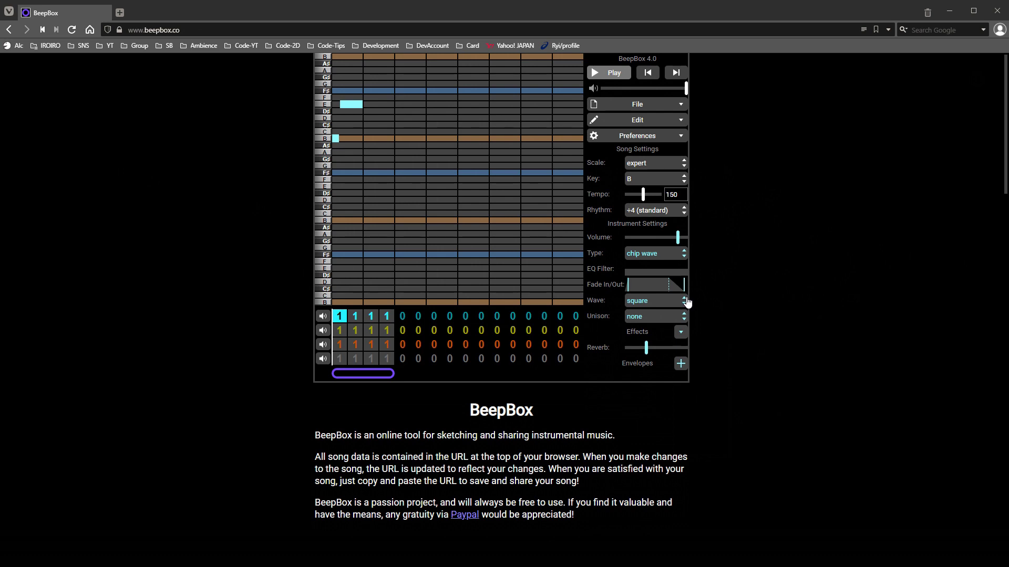
Step: Add the echo effect to the instrument and play the pattern to hear it
{"action": "left_click", "coordinate": [681, 332]}
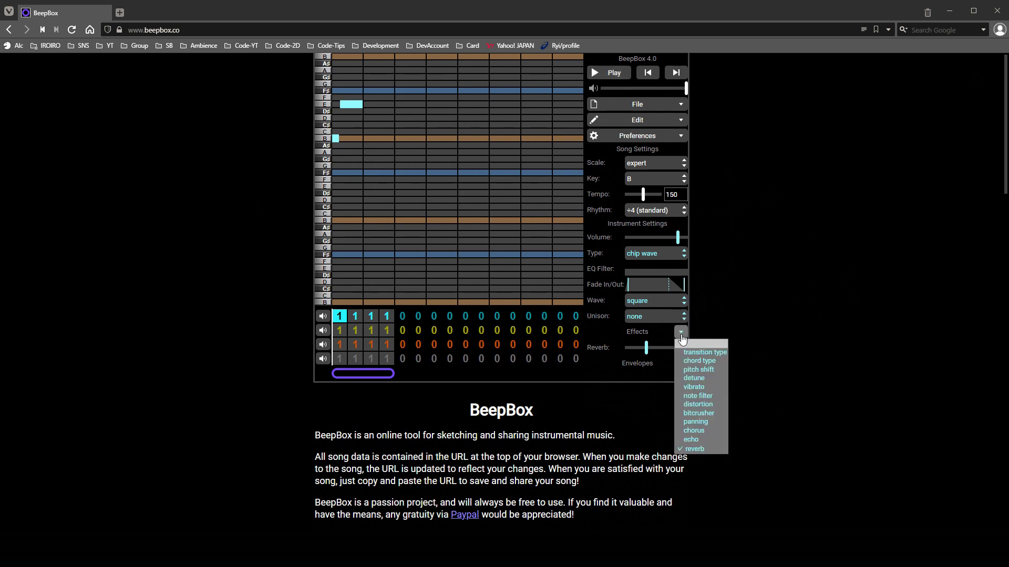
{"action": "left_click", "coordinate": [695, 443]}
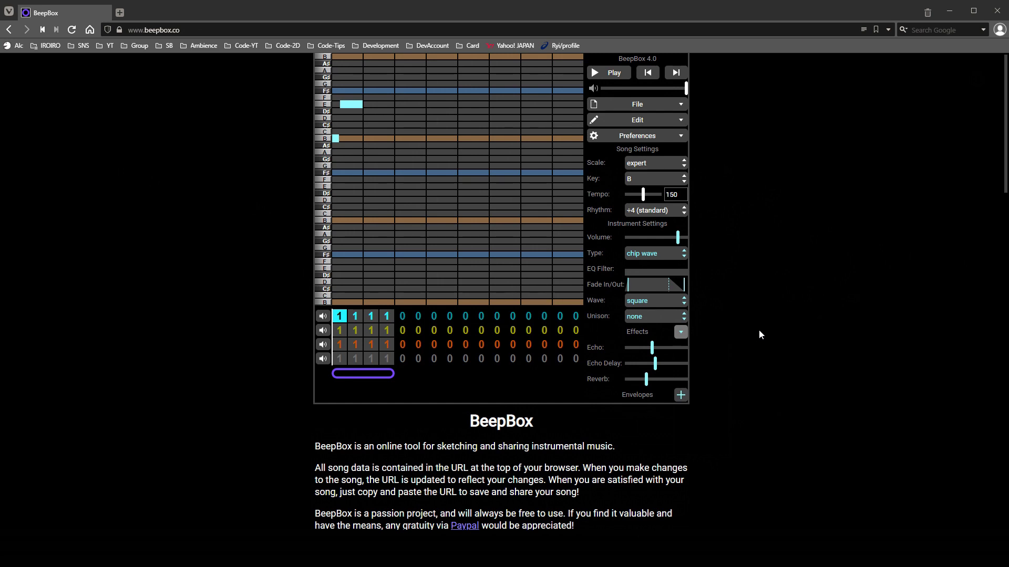
{"action": "left_click", "coordinate": [619, 77]}
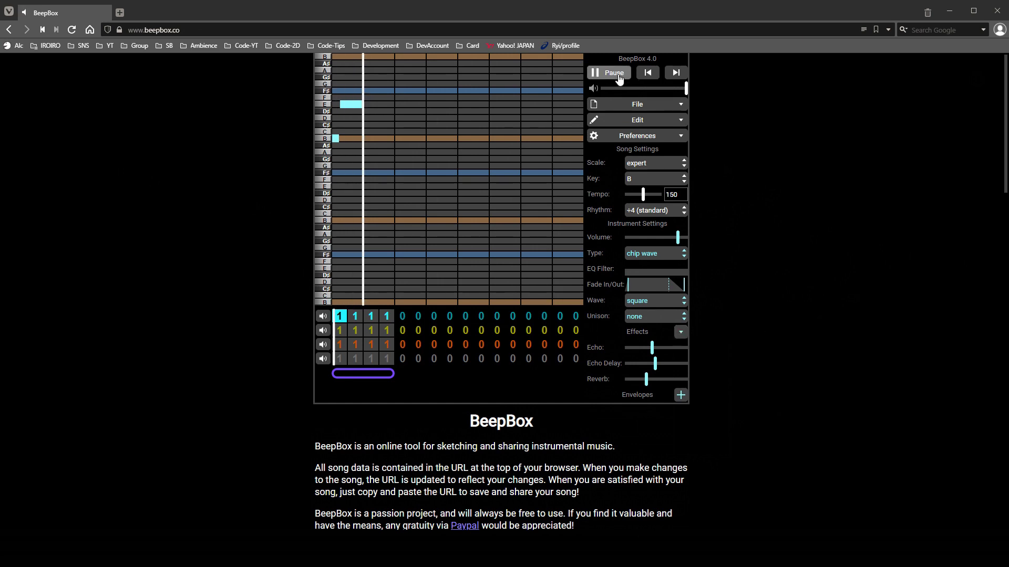
{"action": "left_click", "coordinate": [619, 75]}
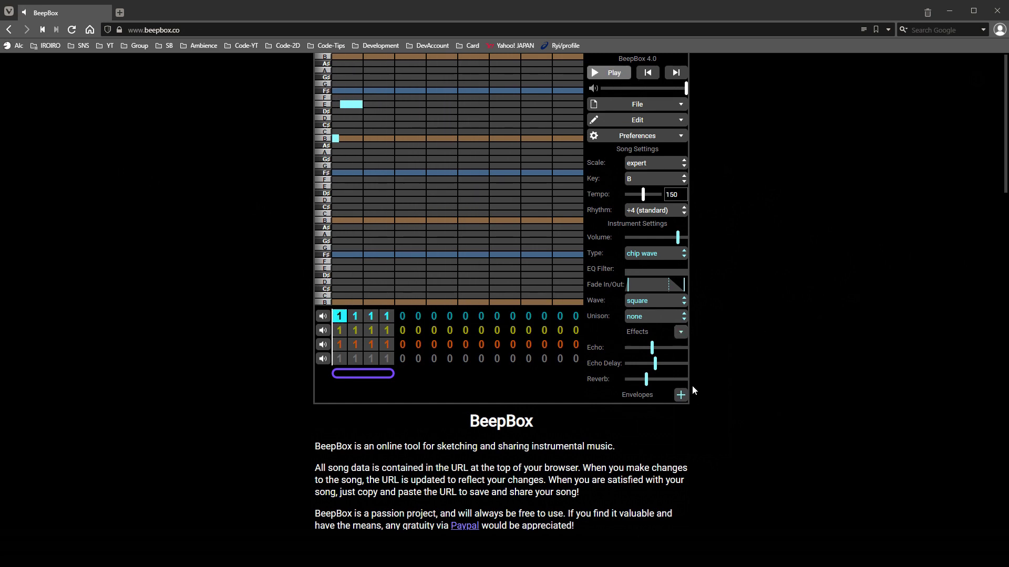
Step: Drag the Echo Delay slider shorter and replay the sound twice
{"action": "left_click_drag", "start_coordinate": [656, 365], "coordinate": [642, 367]}
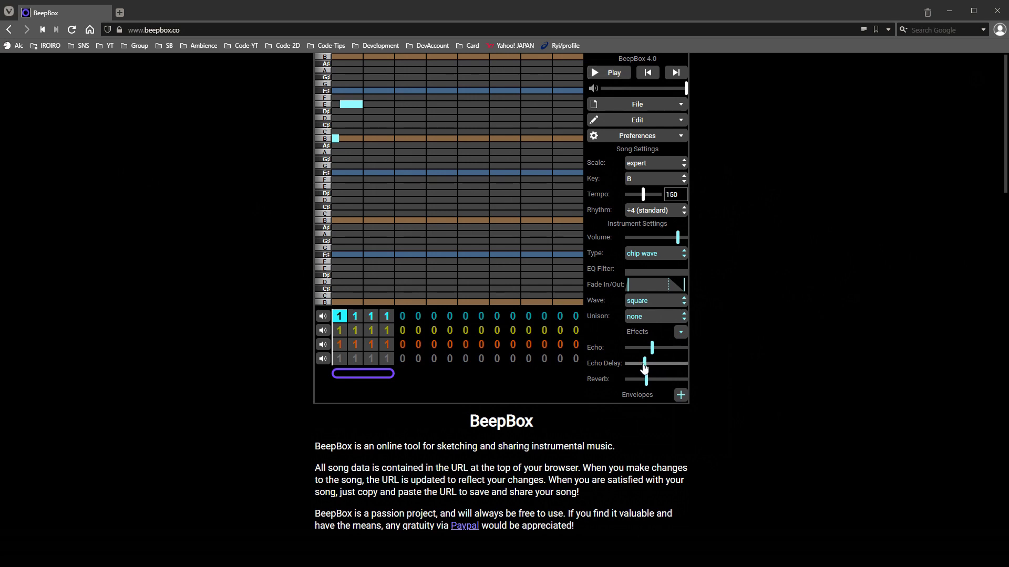
{"action": "left_click", "coordinate": [619, 75]}
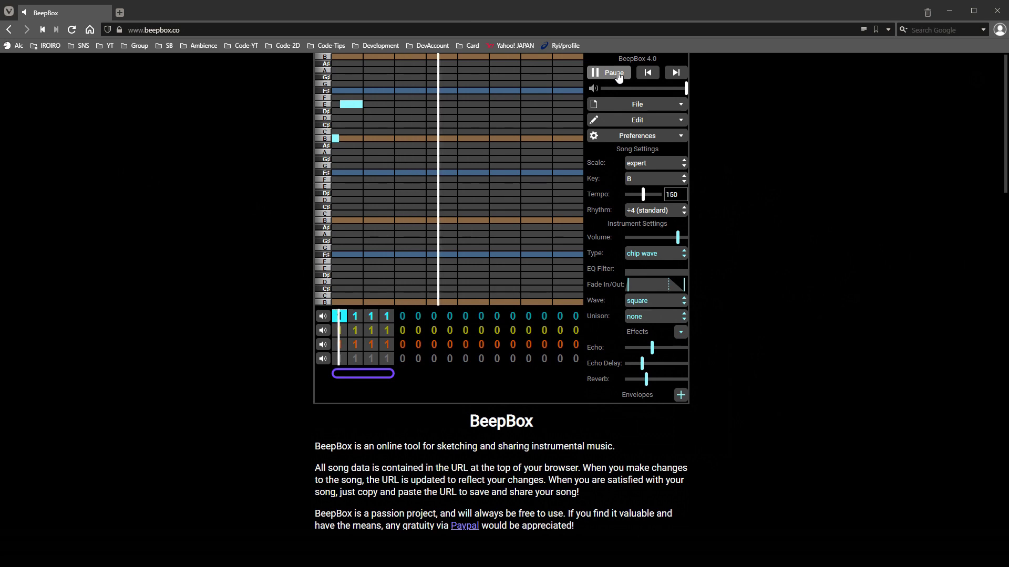
{"action": "left_click", "coordinate": [618, 75]}
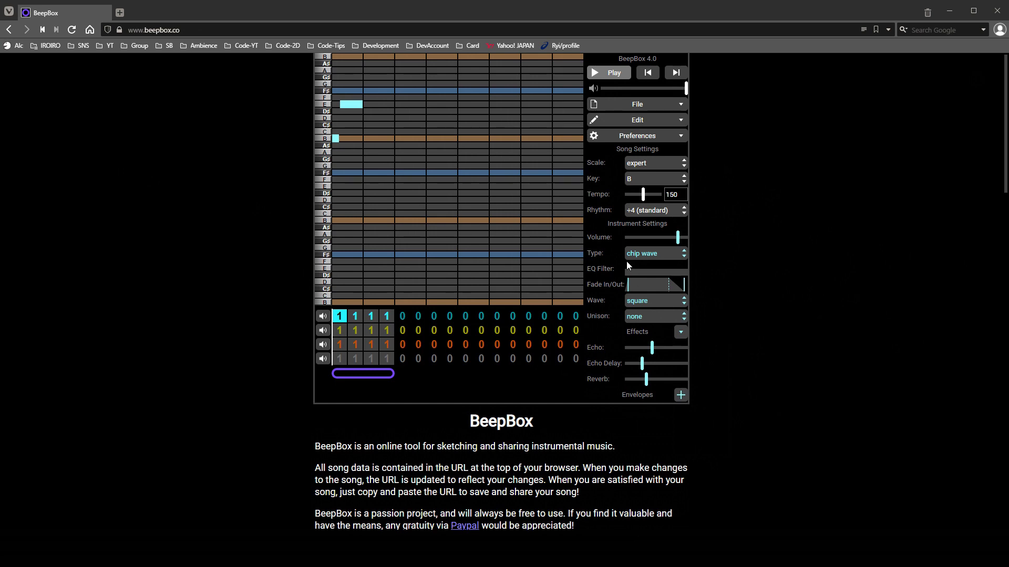
{"action": "left_click", "coordinate": [618, 74]}
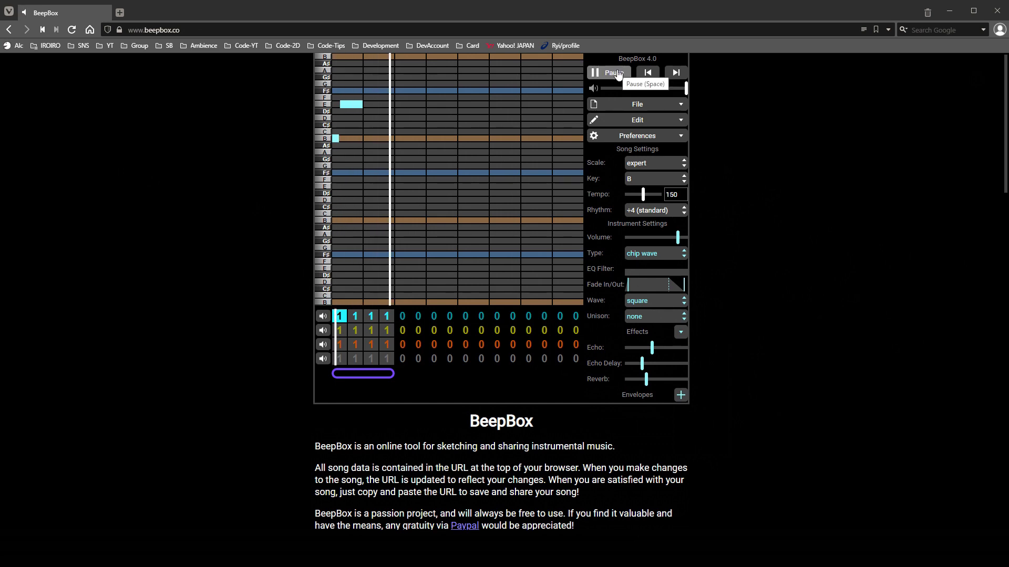
{"action": "left_click", "coordinate": [615, 73]}
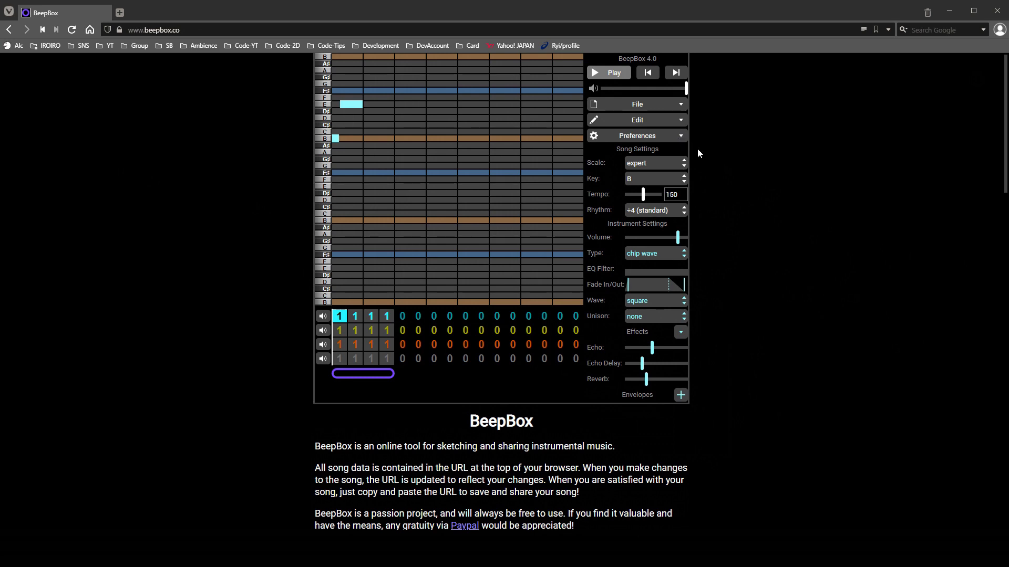
{"action": "left_click", "coordinate": [646, 109]}
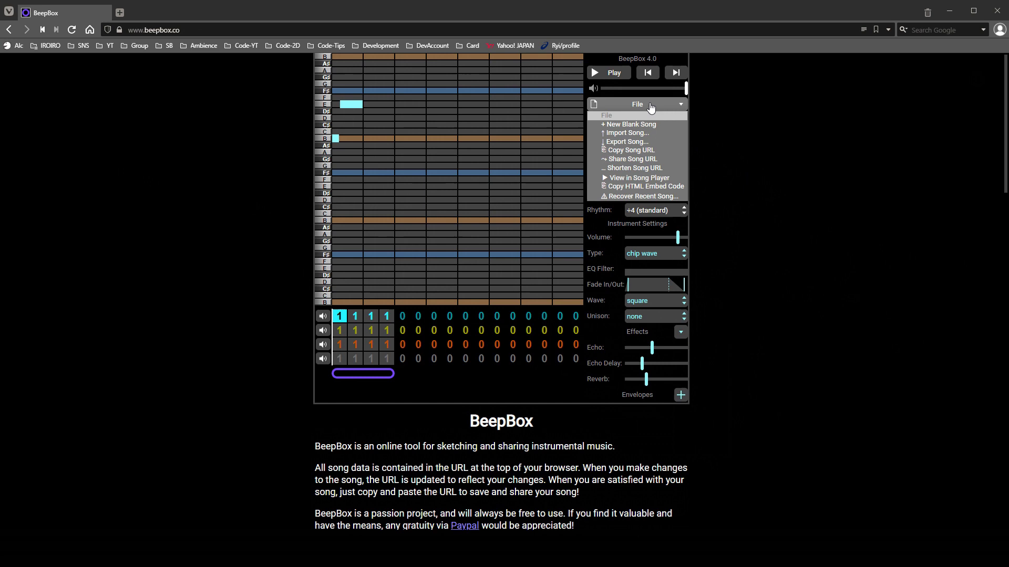
{"action": "left_click", "coordinate": [621, 142]}
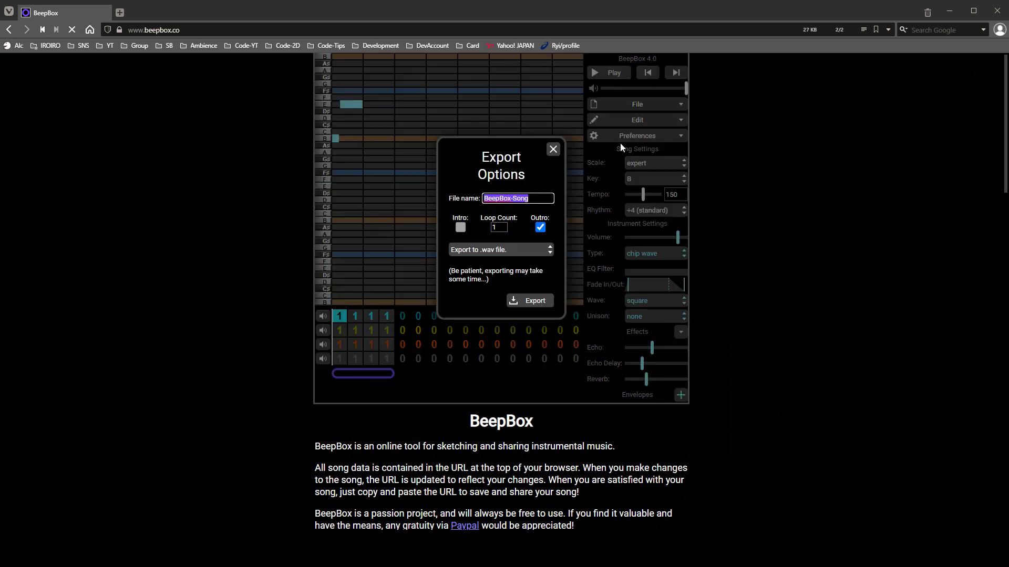
{"action": "left_click", "coordinate": [538, 230]}
{"action": "left_click", "coordinate": [531, 251]}
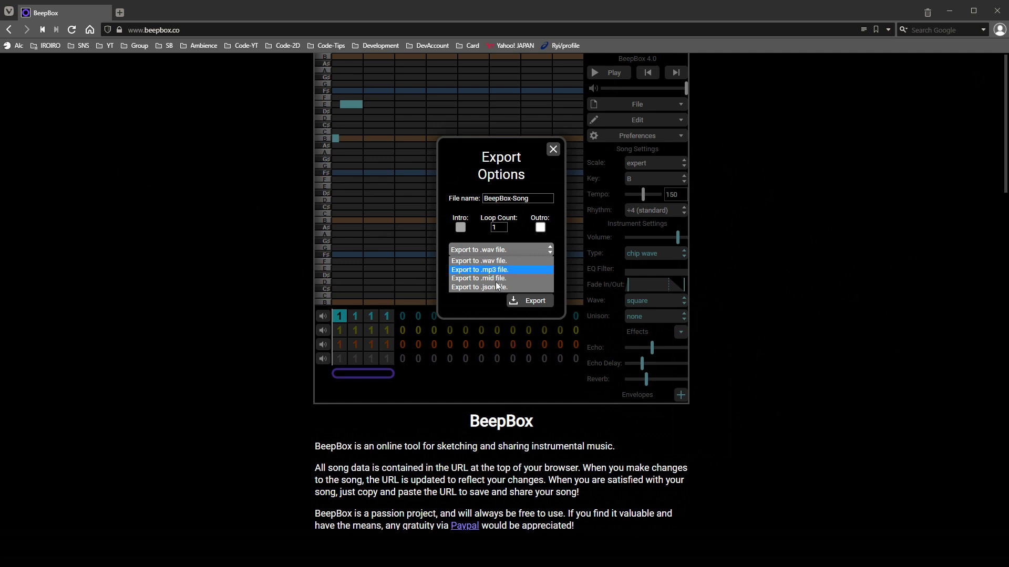
{"action": "left_click", "coordinate": [547, 170]}
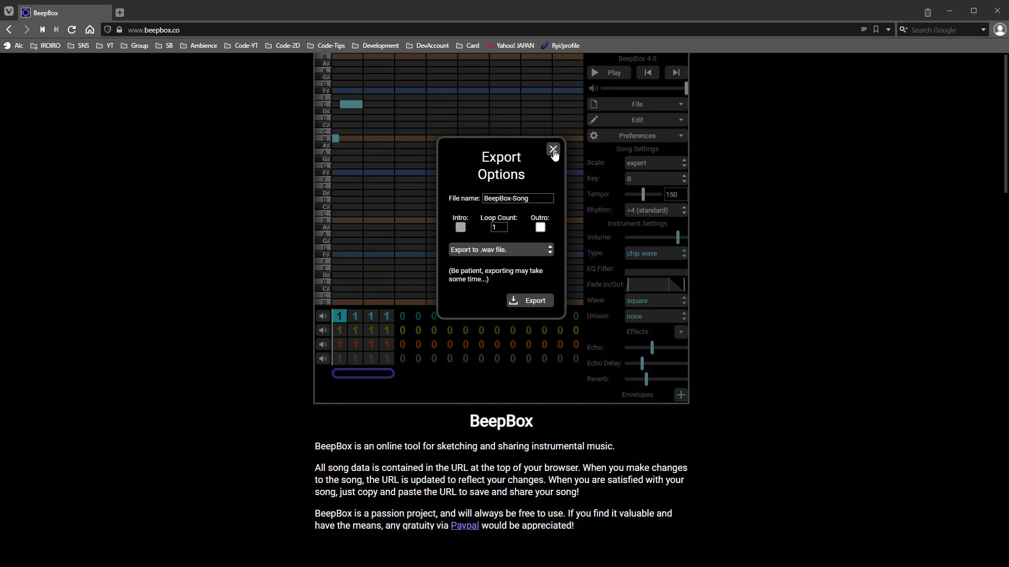
{"action": "left_click", "coordinate": [552, 151]}
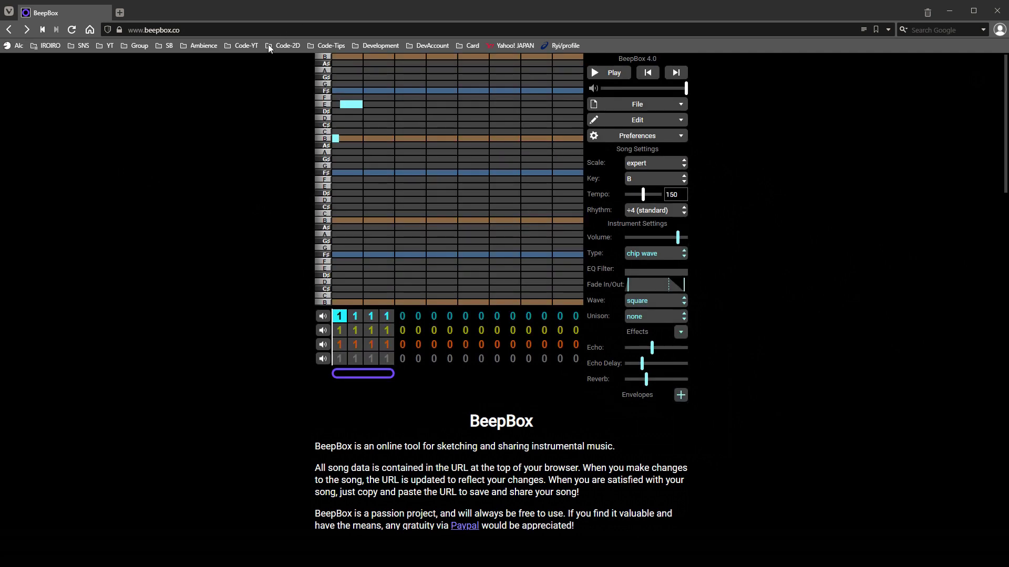
Step: Select the song's URL in the address bar, then delete the E note and B blip
{"action": "left_click", "coordinate": [278, 32]}
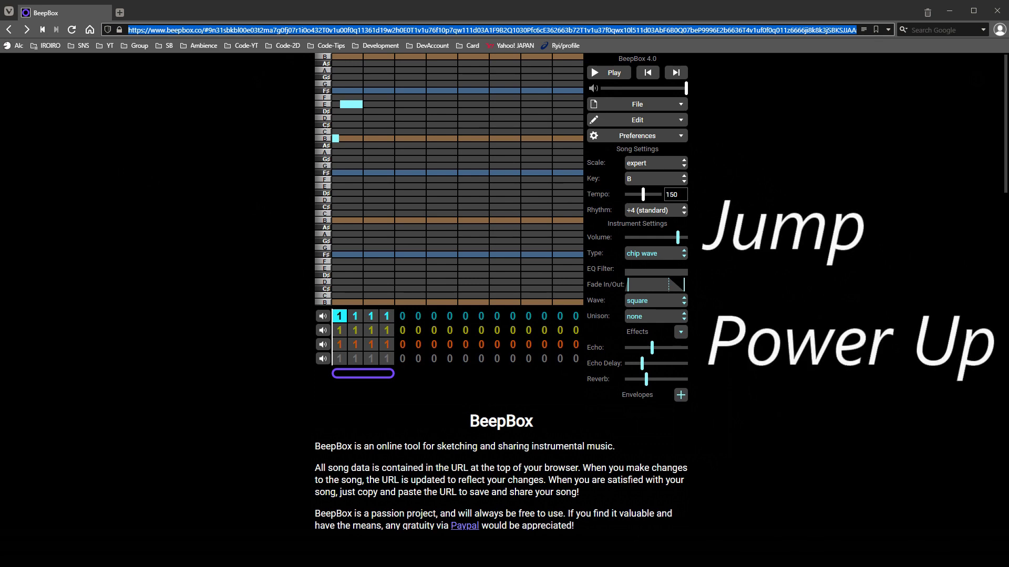
{"action": "left_click", "coordinate": [351, 104]}
{"action": "left_click", "coordinate": [334, 138]}
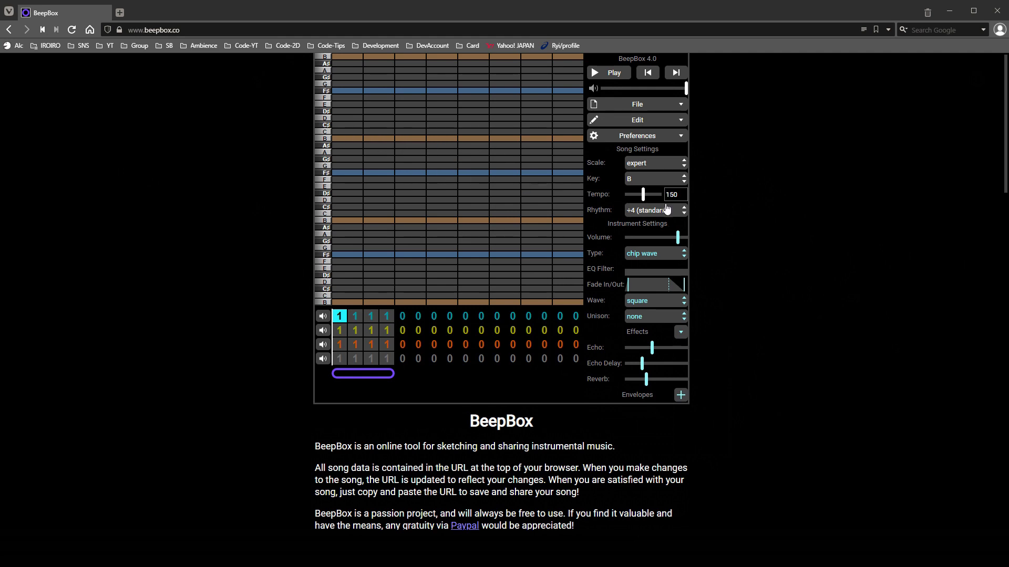
Step: Set the song key back to C and uncheck the echo and reverb effects
{"action": "left_click", "coordinate": [653, 180]}
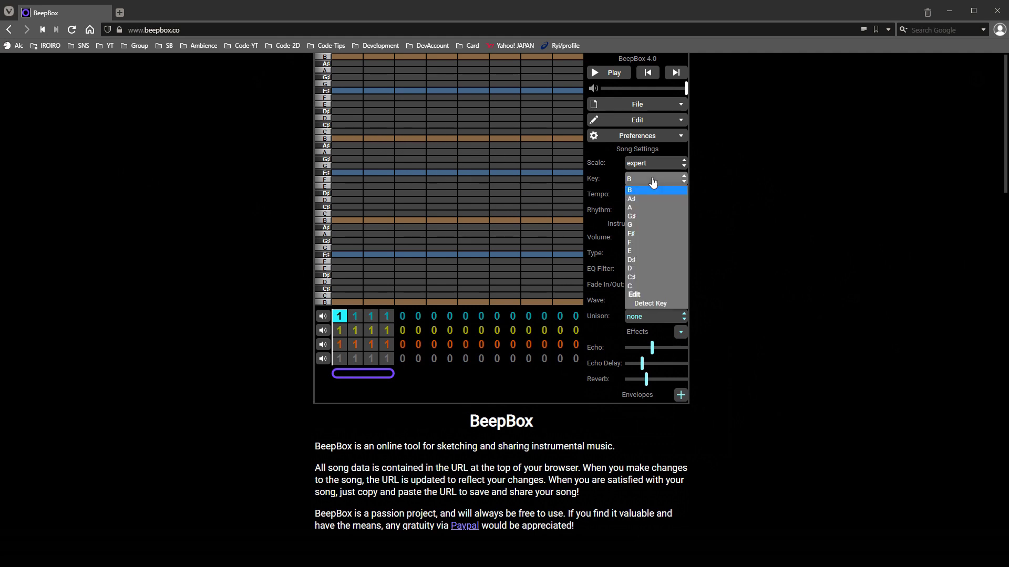
{"action": "left_click", "coordinate": [639, 290]}
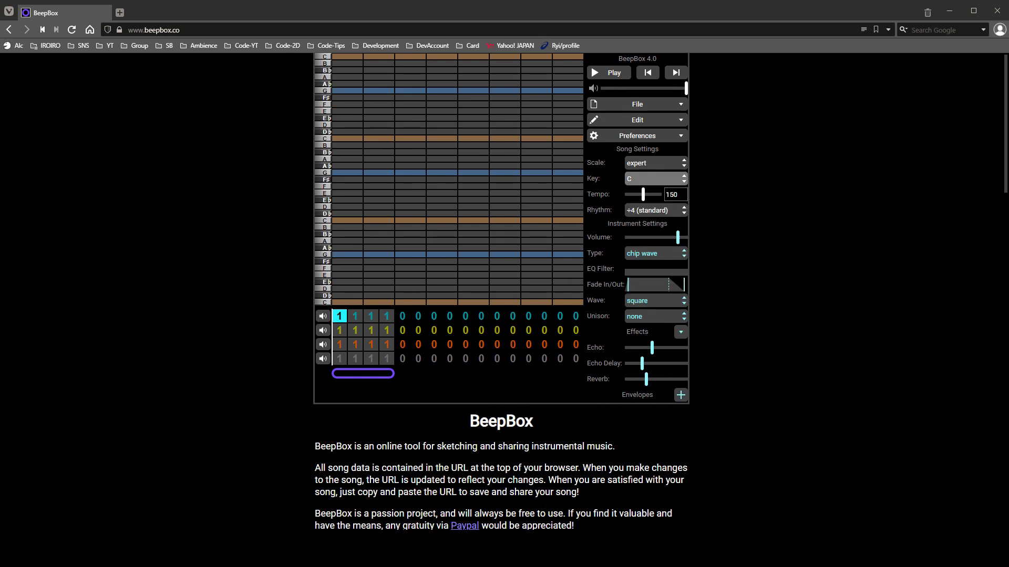
{"action": "left_click", "coordinate": [681, 335]}
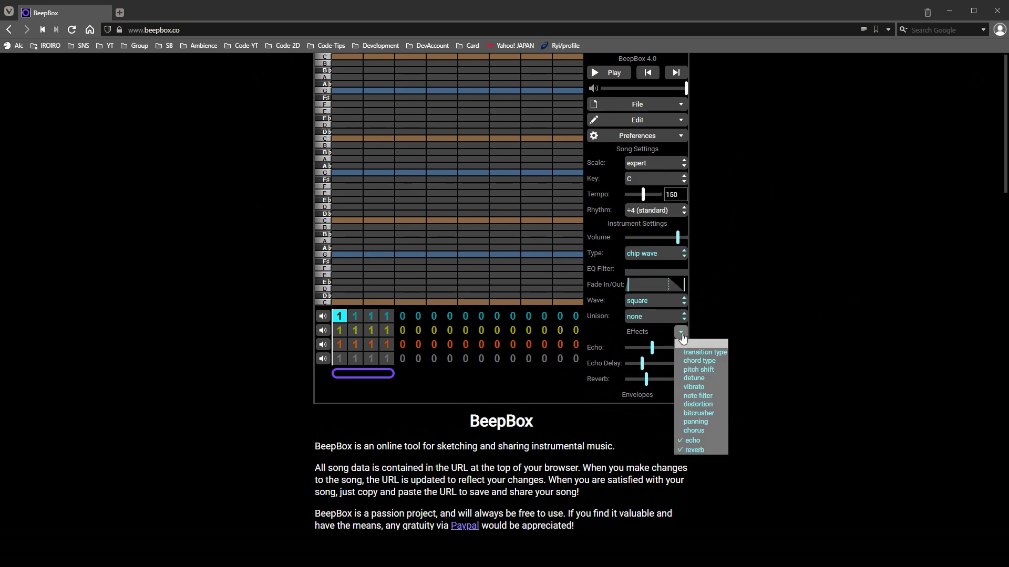
{"action": "left_click", "coordinate": [698, 440]}
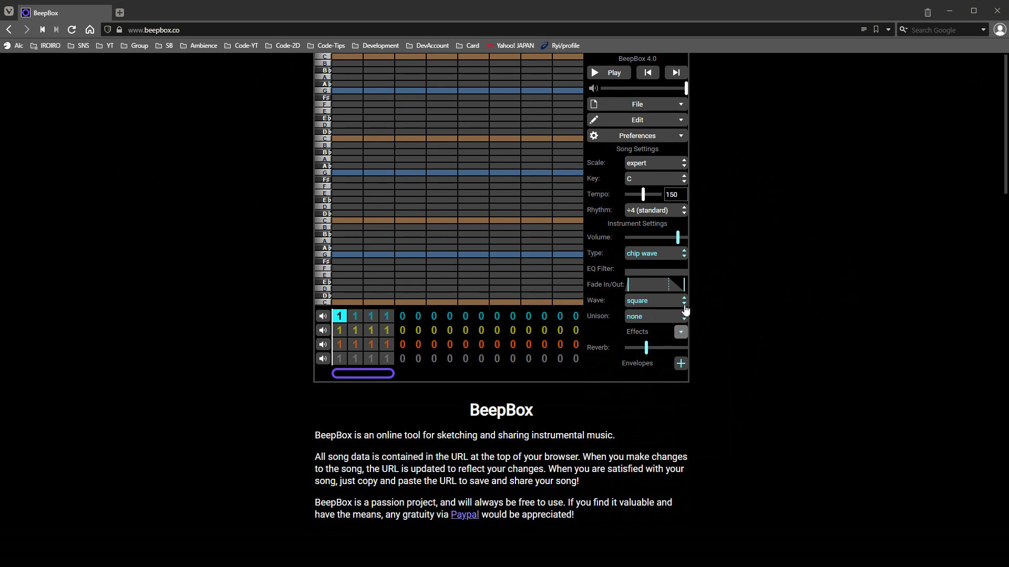
{"action": "left_click", "coordinate": [681, 335]}
{"action": "left_click", "coordinate": [694, 449]}
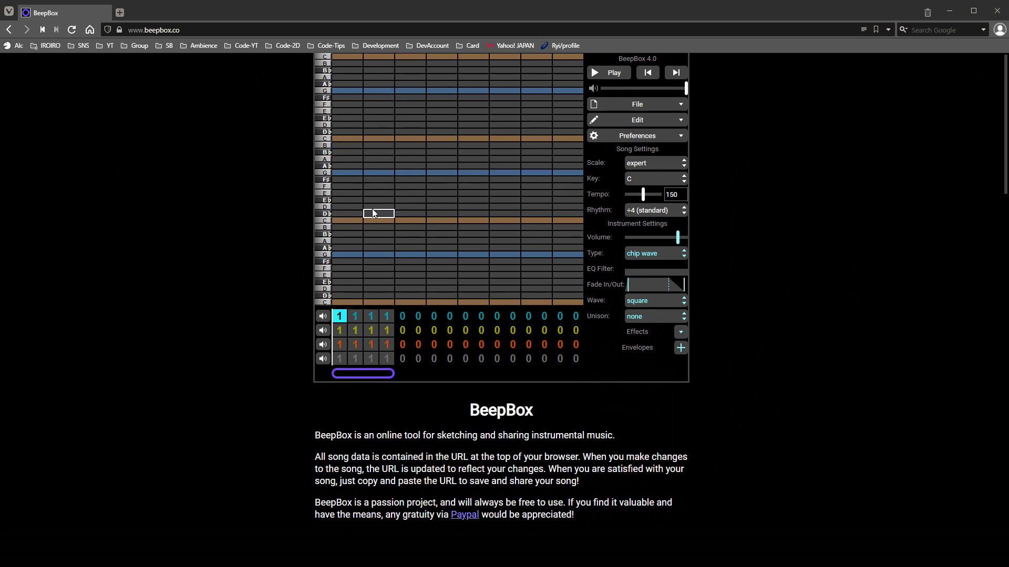
Step: Place a D♭ note in the first column, bend it up about an octave, and play it back
{"action": "left_click", "coordinate": [346, 211]}
{"action": "left_click_drag", "start_coordinate": [346, 173], "coordinate": [357, 132]}
{"action": "left_click", "coordinate": [614, 73]}
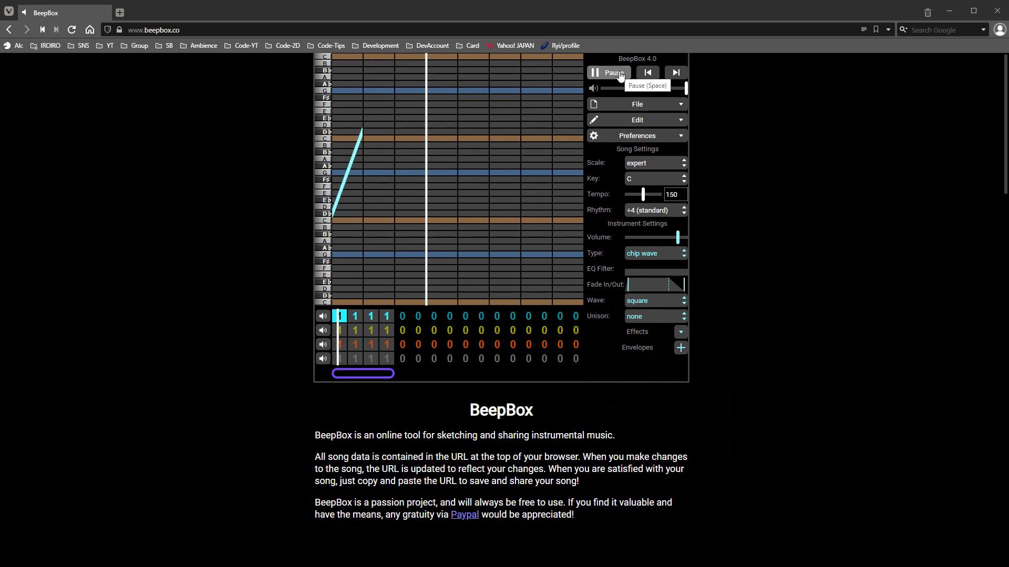
{"action": "left_click", "coordinate": [621, 77]}
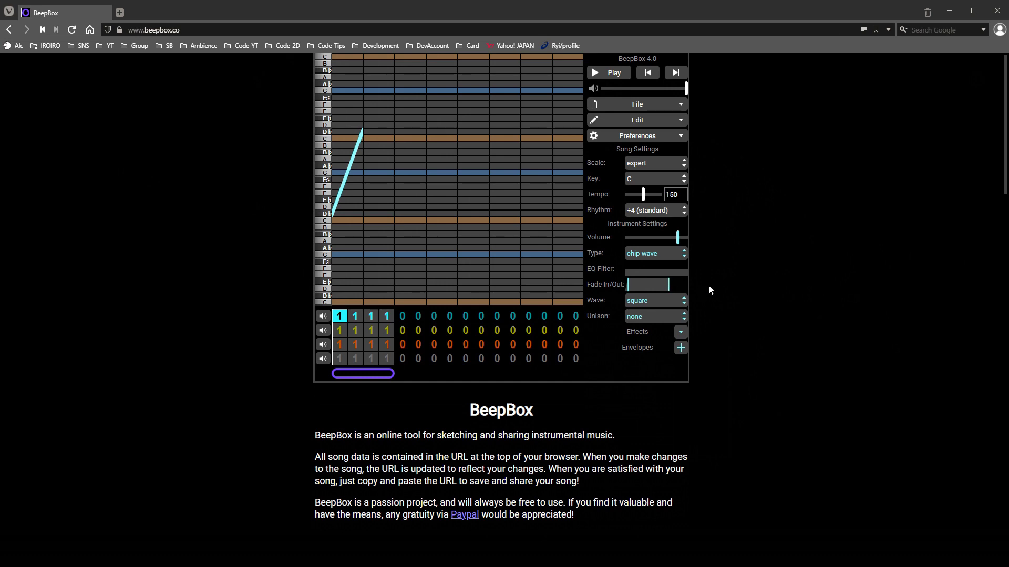
{"action": "left_click", "coordinate": [618, 75]}
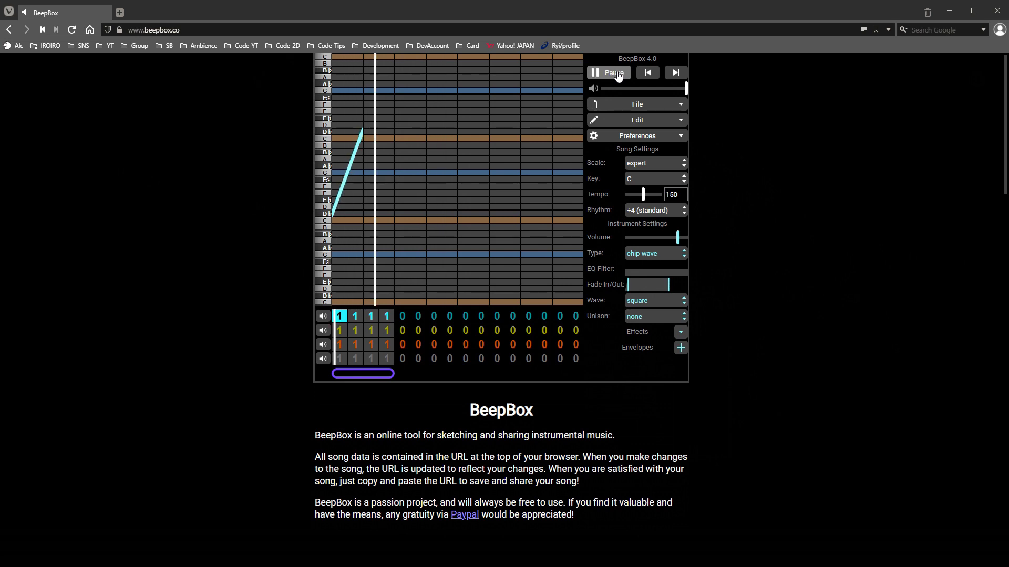
Step: Stretch the rising D♭ slide note rightward twice, auditioning after each stretch, then preview the D♭ pitch
{"action": "left_click", "coordinate": [616, 75]}
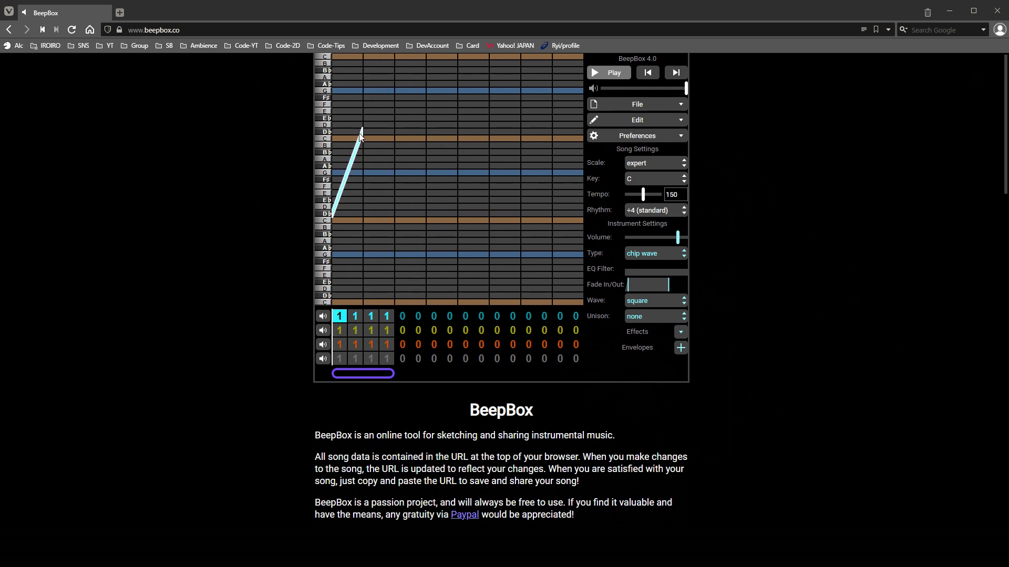
{"action": "left_click_drag", "start_coordinate": [361, 133], "coordinate": [369, 134]}
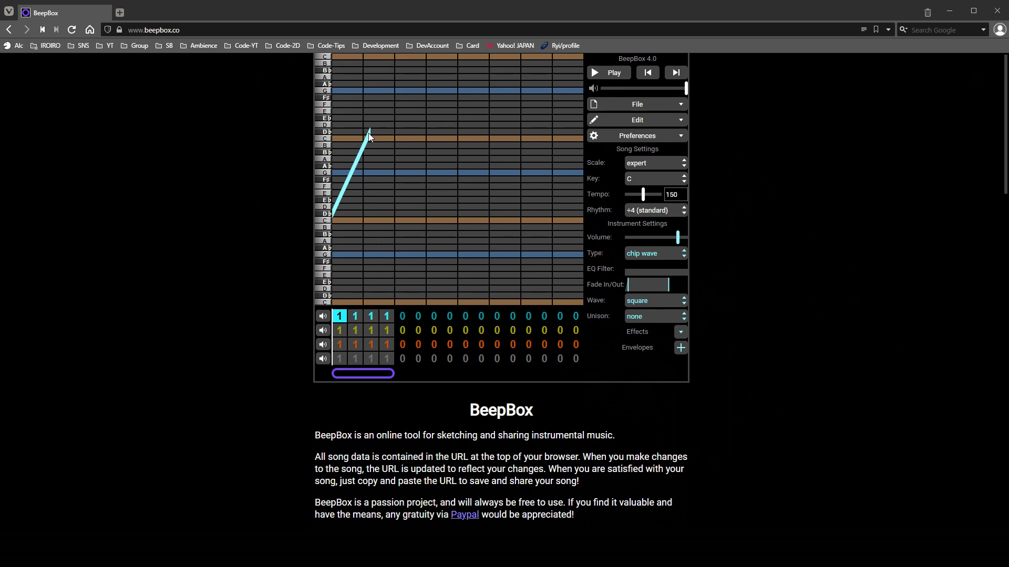
{"action": "left_click", "coordinate": [613, 74]}
{"action": "left_click", "coordinate": [615, 74]}
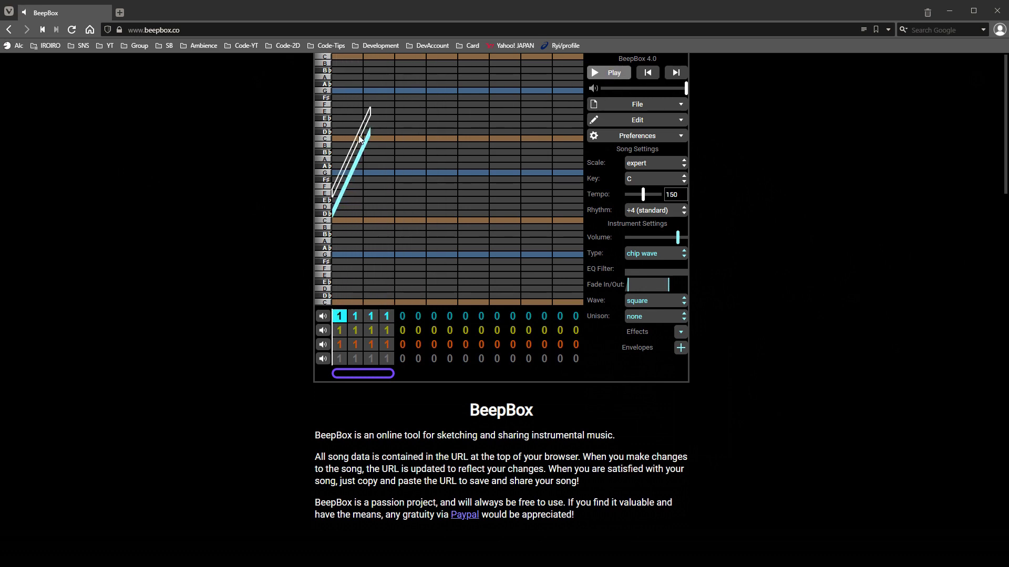
{"action": "left_click_drag", "start_coordinate": [370, 133], "coordinate": [378, 133]}
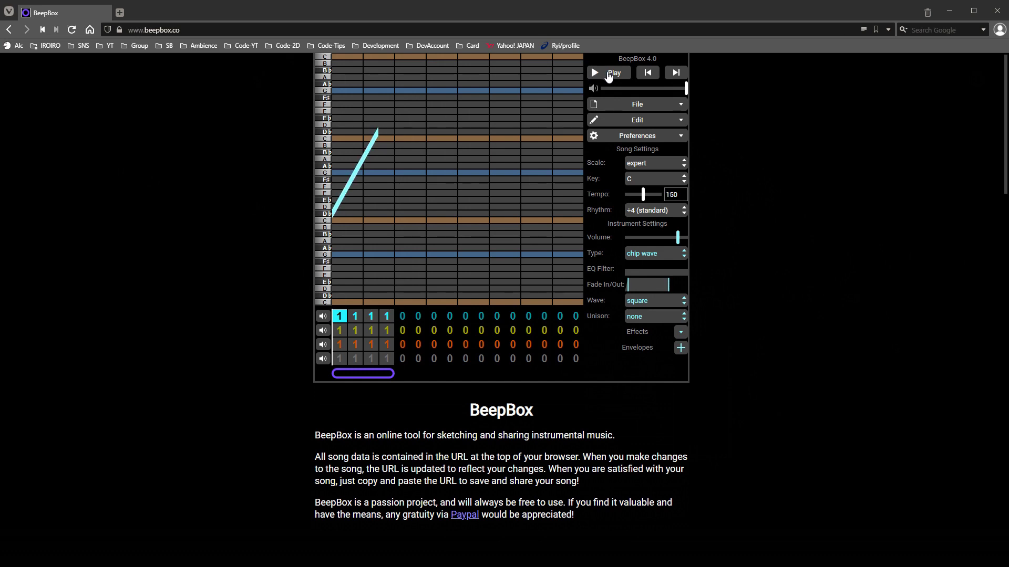
{"action": "left_click", "coordinate": [609, 73]}
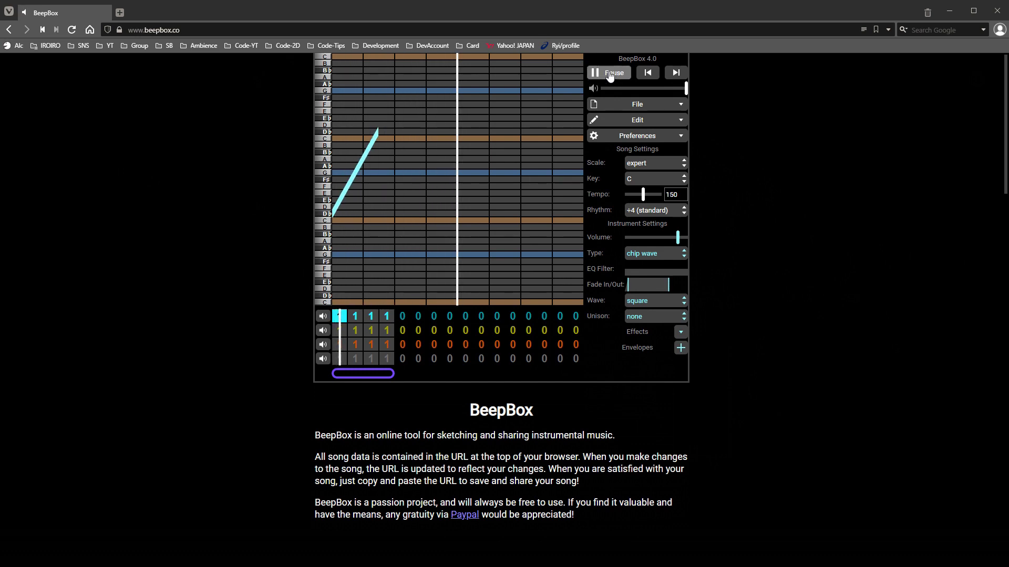
{"action": "left_click", "coordinate": [610, 73]}
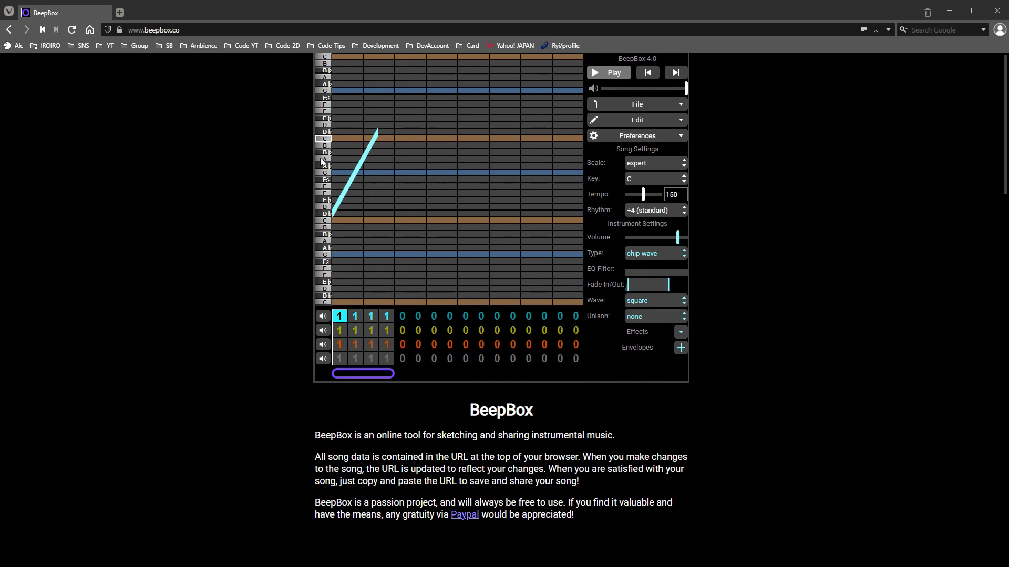
{"action": "left_click", "coordinate": [326, 214]}
{"action": "left_click", "coordinate": [327, 214]}
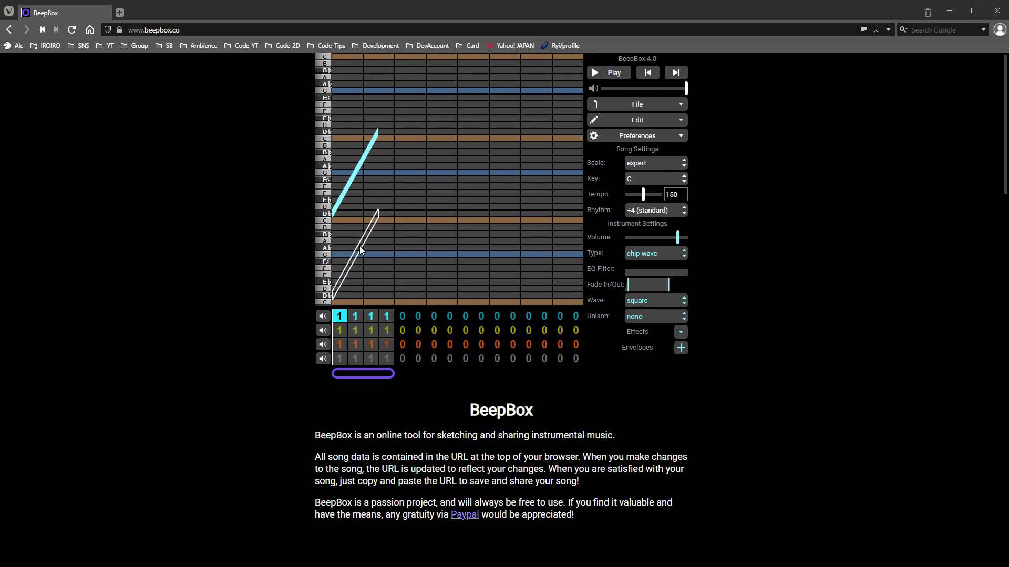
Step: Add a second slide note lower down and audition the pattern with both slides
{"action": "left_click", "coordinate": [359, 246]}
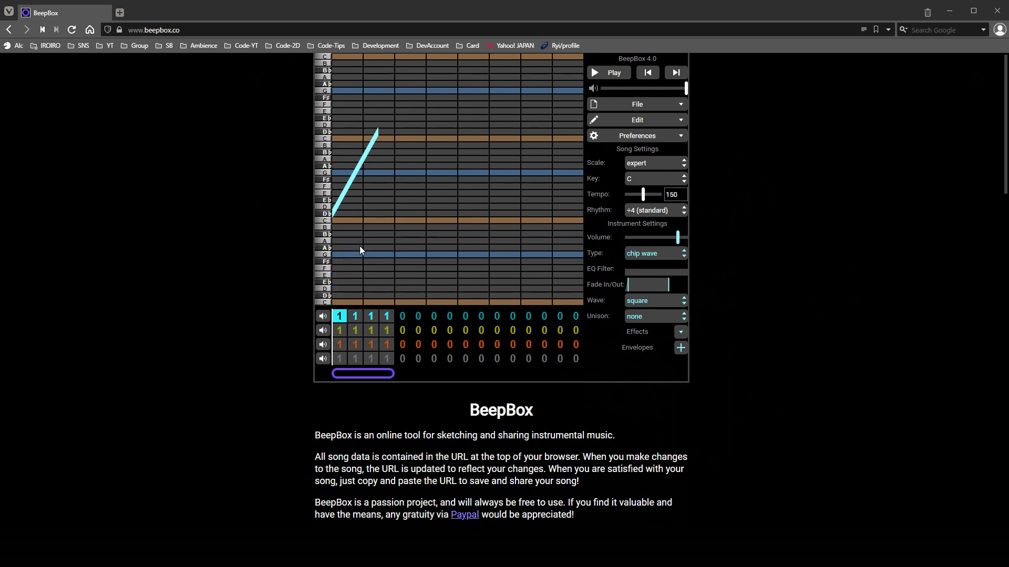
{"action": "left_click", "coordinate": [616, 75]}
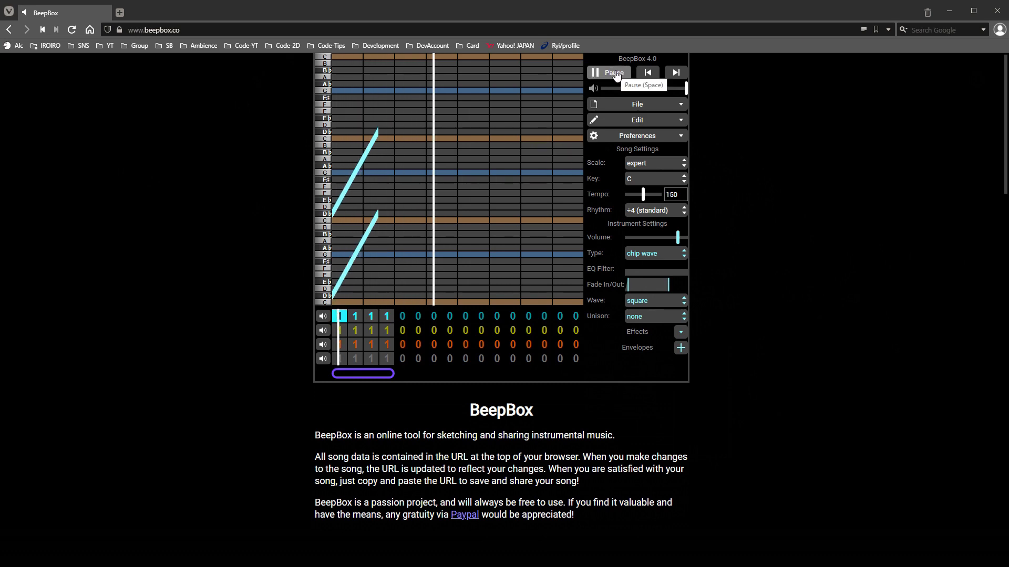
{"action": "left_click", "coordinate": [616, 74]}
{"action": "left_click", "coordinate": [616, 74]}
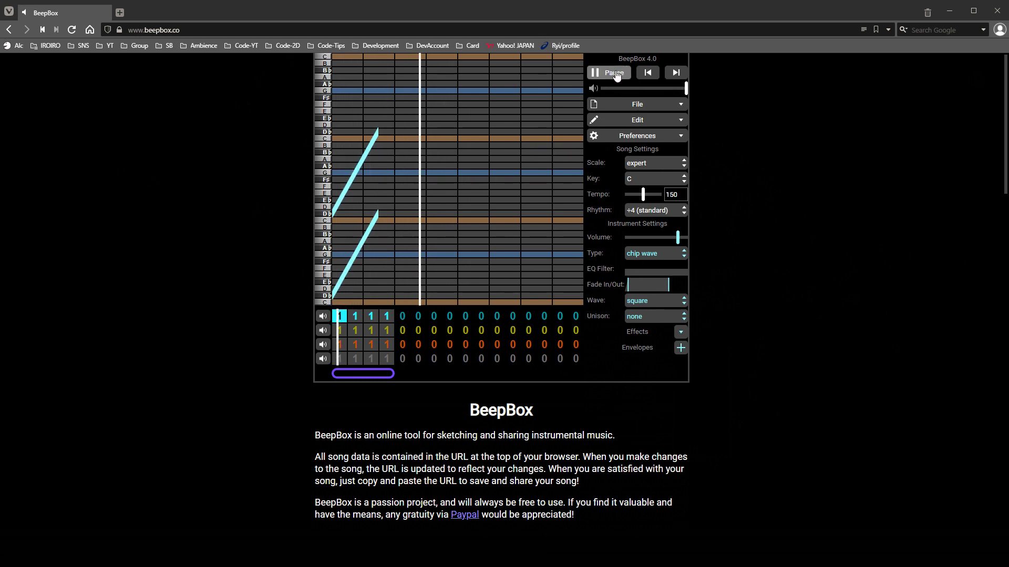
{"action": "left_click", "coordinate": [615, 74]}
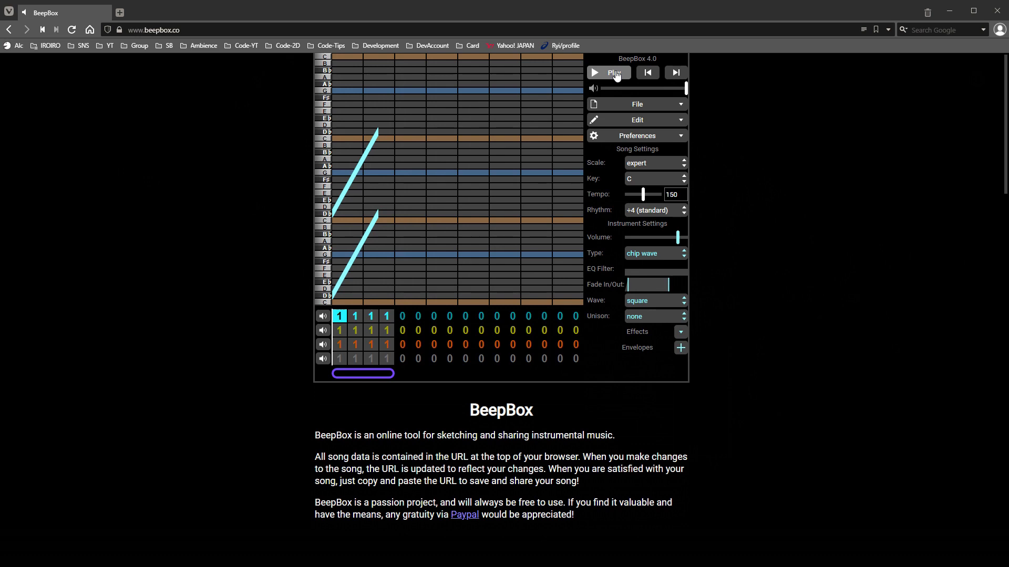
Step: Replace the lower slide with a matching one an octave higher and play the two-stage sweep
{"action": "left_click", "coordinate": [367, 244]}
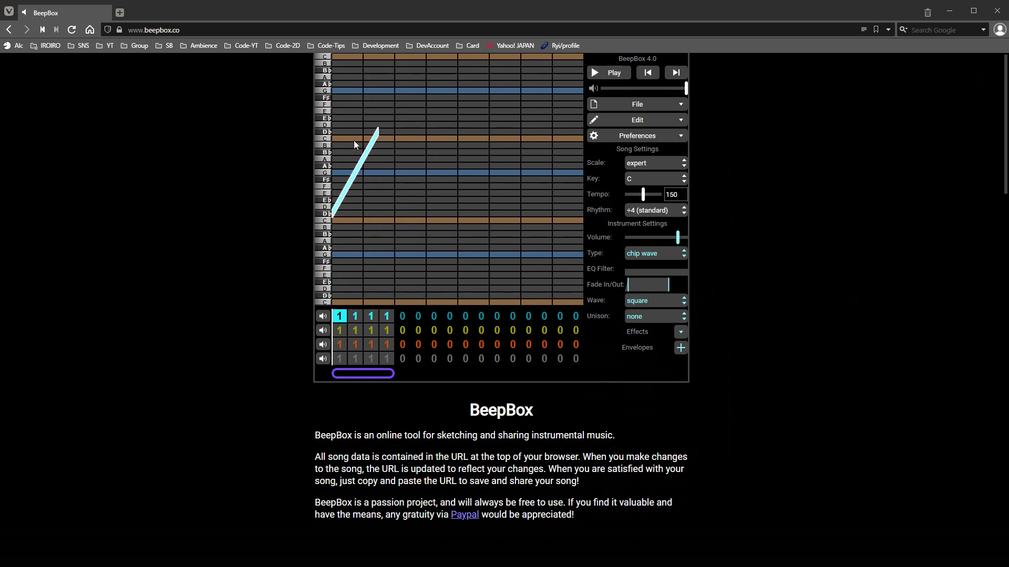
{"action": "left_click", "coordinate": [352, 94]}
{"action": "left_click", "coordinate": [615, 73]}
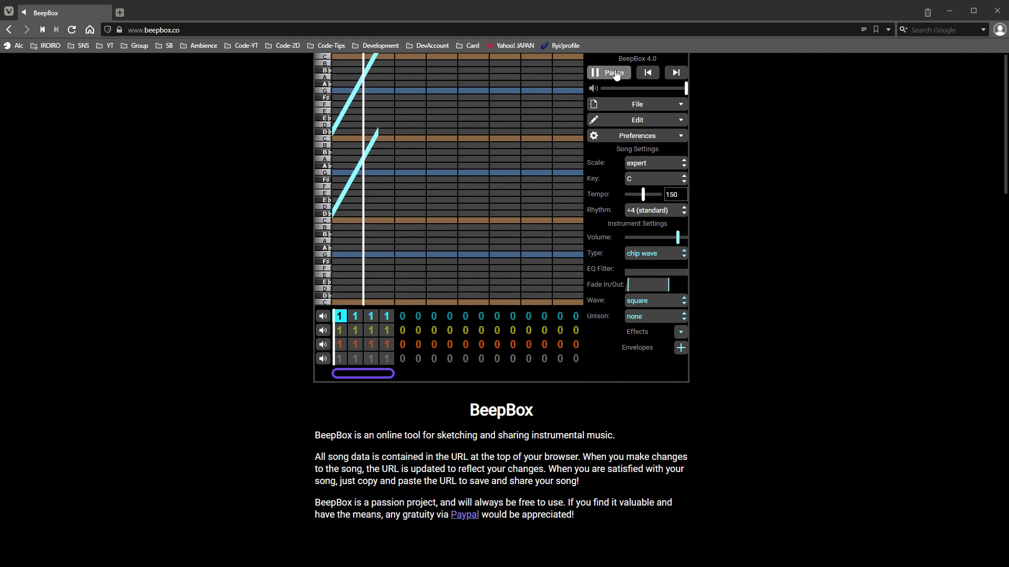
{"action": "left_click", "coordinate": [616, 74]}
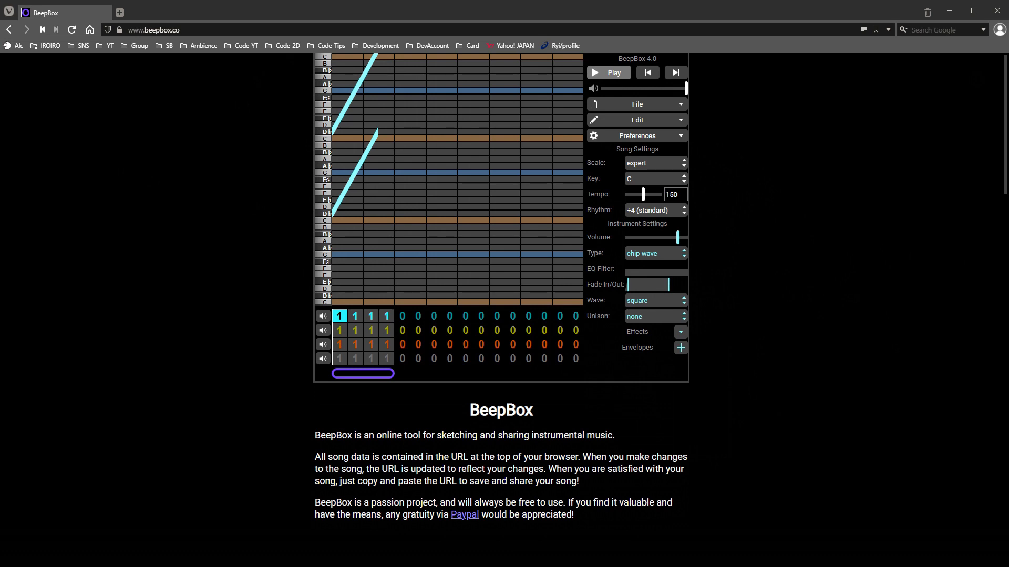
Step: Set the song key to G, then reshape a slide's pitch bend and undo the recent note edits
{"action": "left_click", "coordinate": [654, 184]}
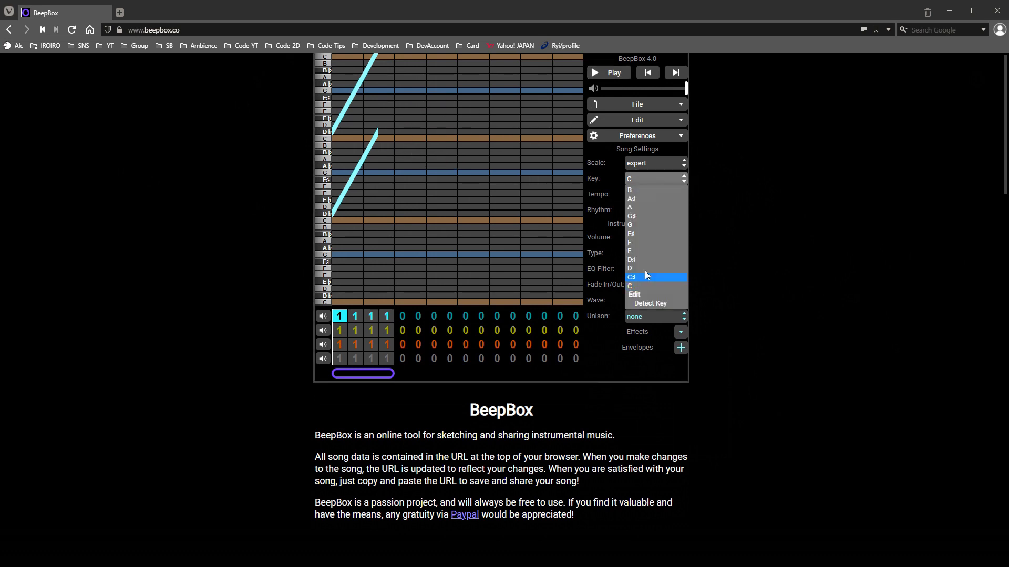
{"action": "left_click", "coordinate": [644, 225]}
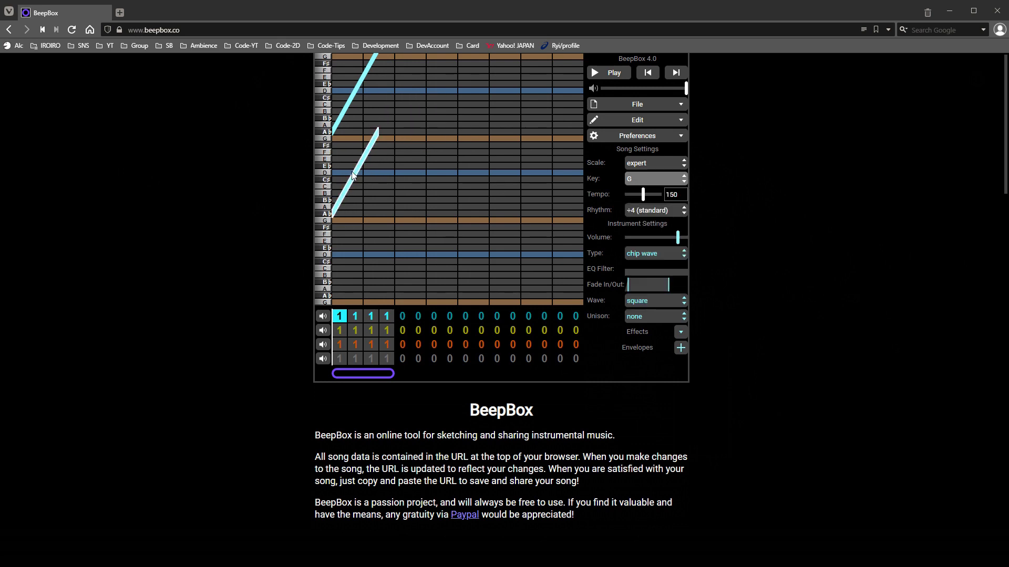
{"action": "left_click_drag", "start_coordinate": [351, 171], "coordinate": [344, 105]}
{"action": "key", "text": "ctrl+z"}
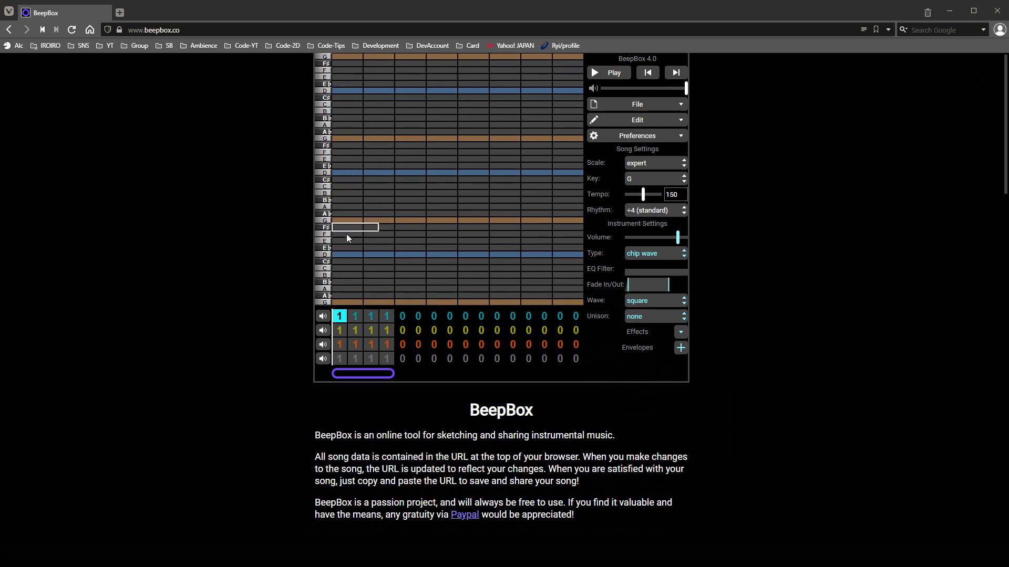
{"action": "key", "text": "ctrl+shift+z"}
{"action": "key", "text": "ctrl+z"}
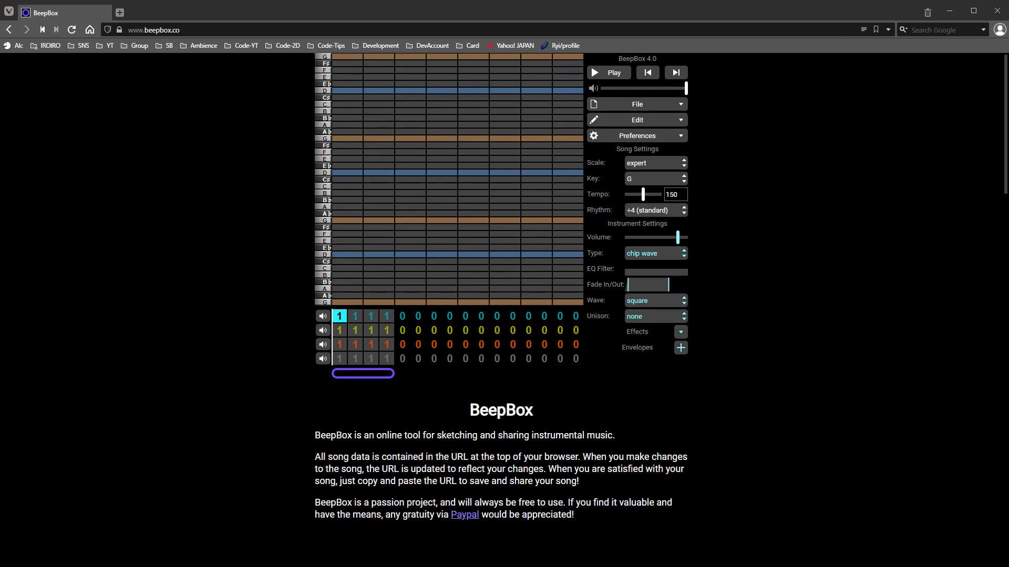
Step: Place a D note in the first column, bend it steeply upward, and audition the pattern repeatedly
{"action": "left_click", "coordinate": [337, 260]}
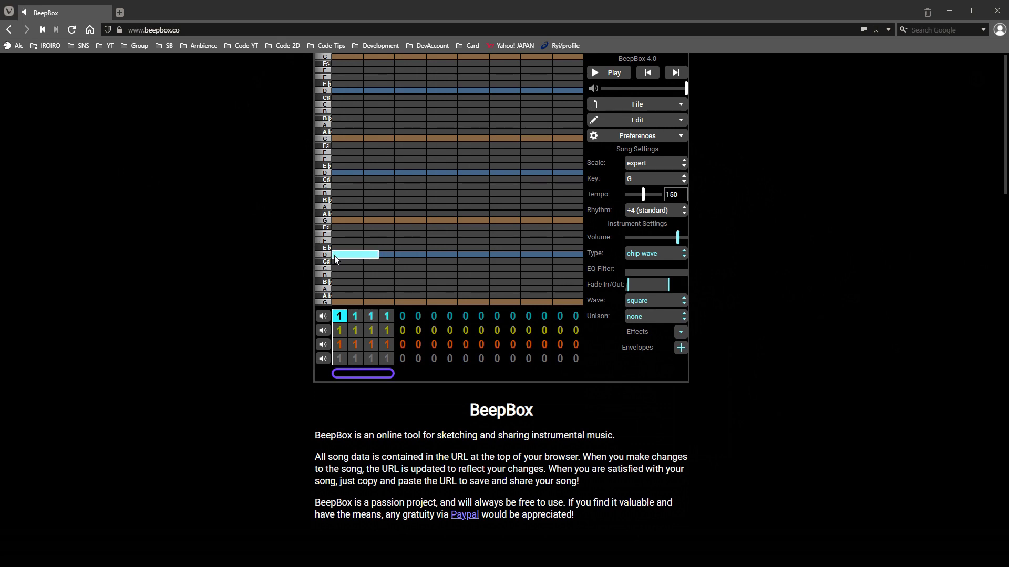
{"action": "left_click_drag", "start_coordinate": [335, 257], "coordinate": [364, 92]}
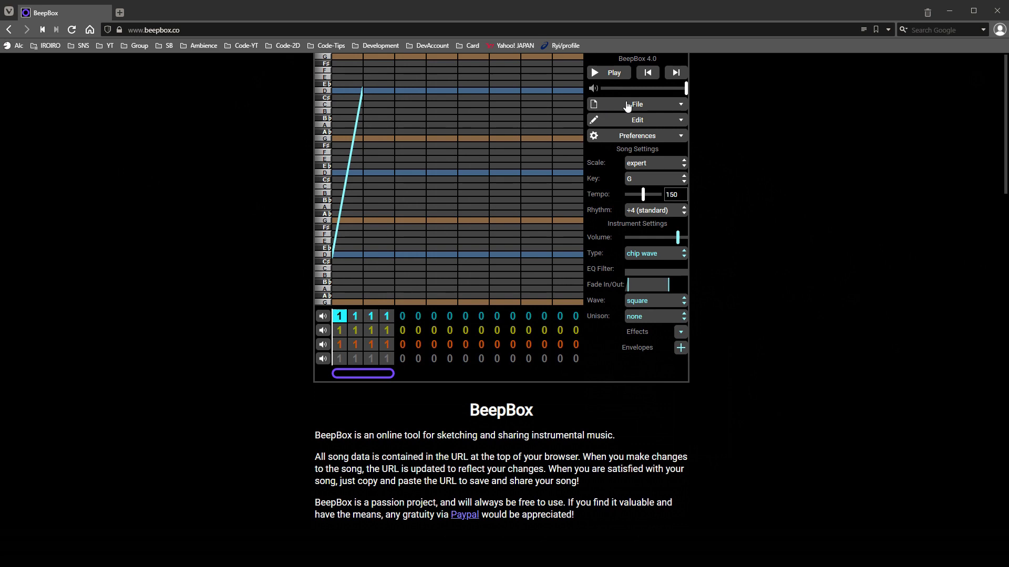
{"action": "left_click", "coordinate": [611, 75]}
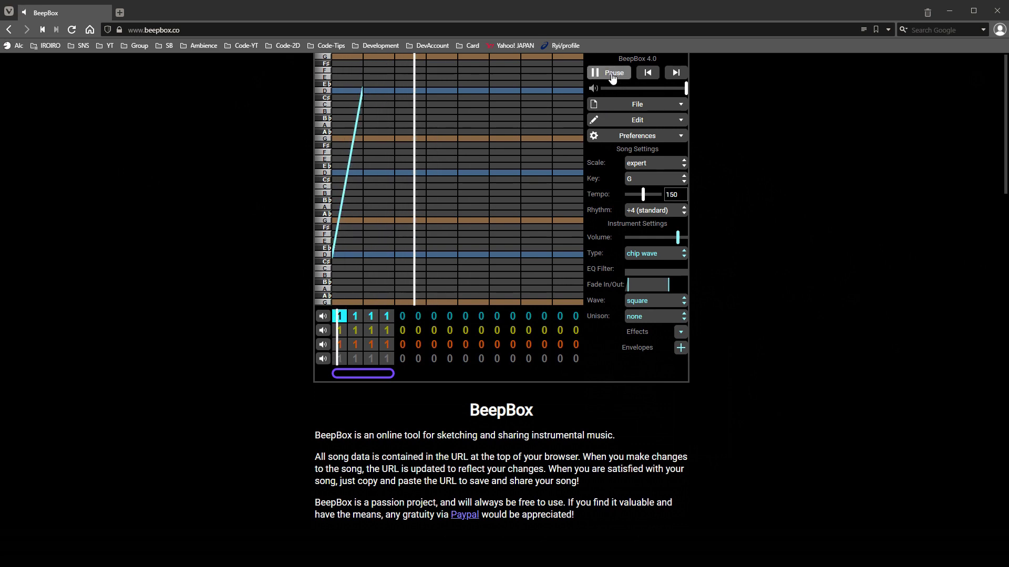
{"action": "left_click", "coordinate": [611, 76]}
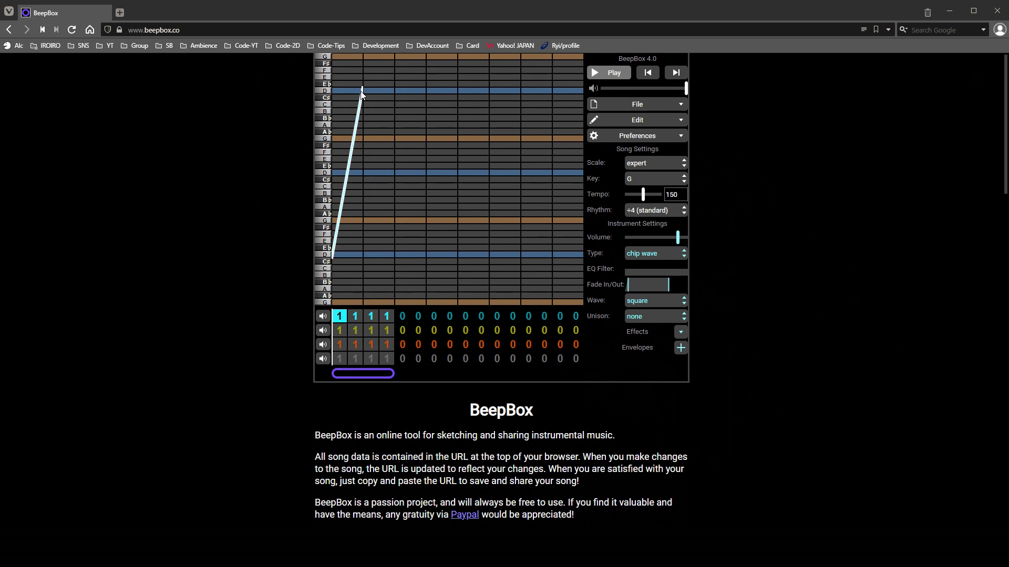
{"action": "left_click", "coordinate": [612, 75]}
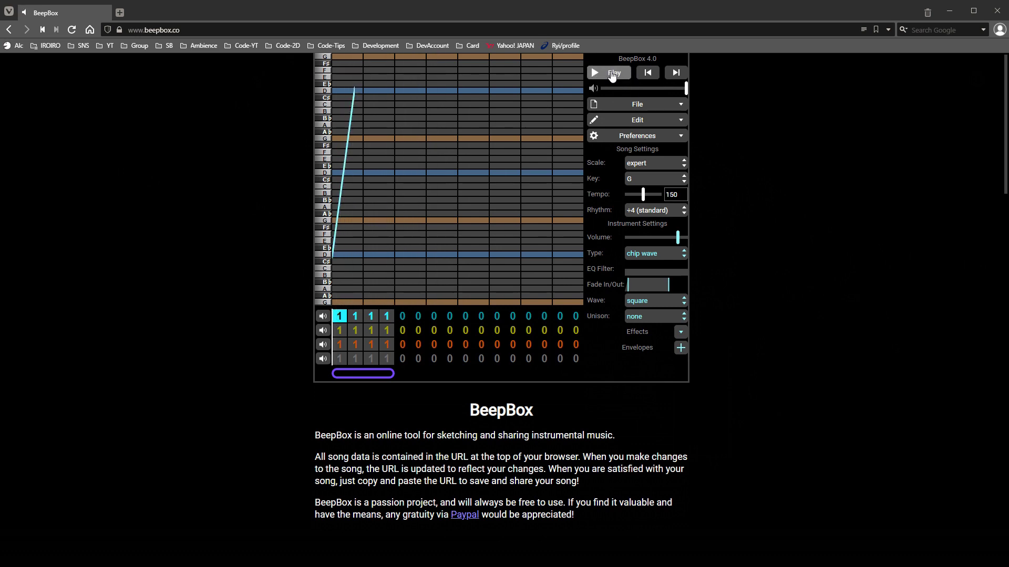
{"action": "left_click", "coordinate": [611, 75]}
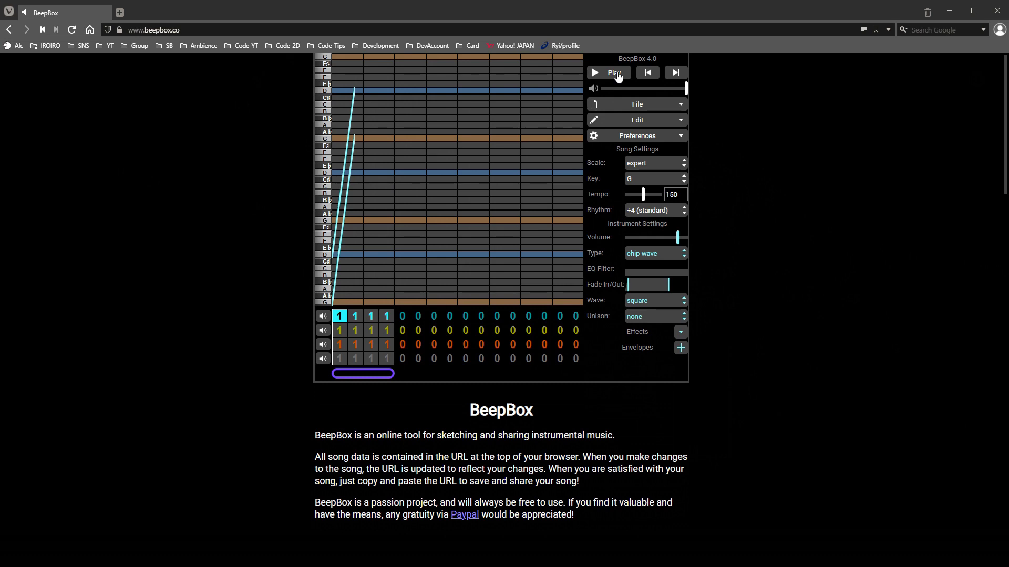
{"action": "left_click", "coordinate": [618, 75]}
{"action": "left_click", "coordinate": [618, 75]}
{"action": "left_click", "coordinate": [618, 75]}
{"action": "left_click", "coordinate": [618, 75]}
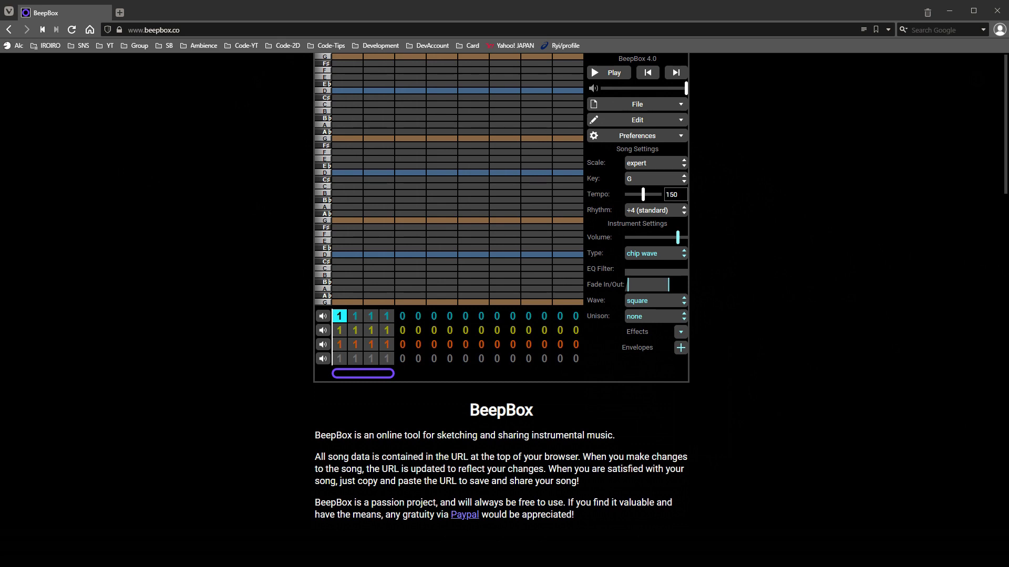
Step: Select the first pattern cell of the bottom drum channel in the track editor
{"action": "left_click", "coordinate": [339, 359]}
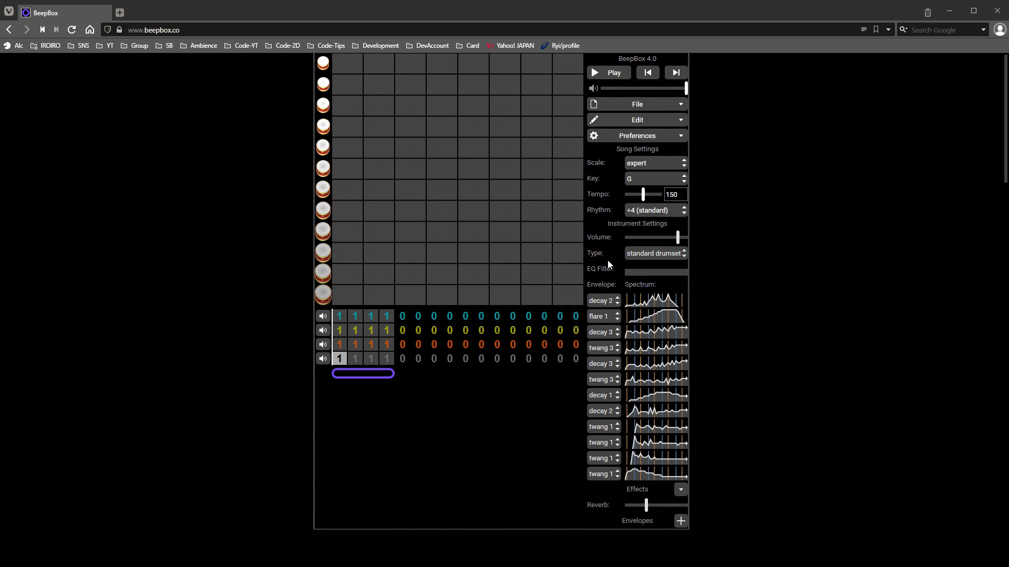
Step: Switch the drum instrument to the chip noise preset, place a noise note at a row's start, and audition it
{"action": "left_click", "coordinate": [679, 256]}
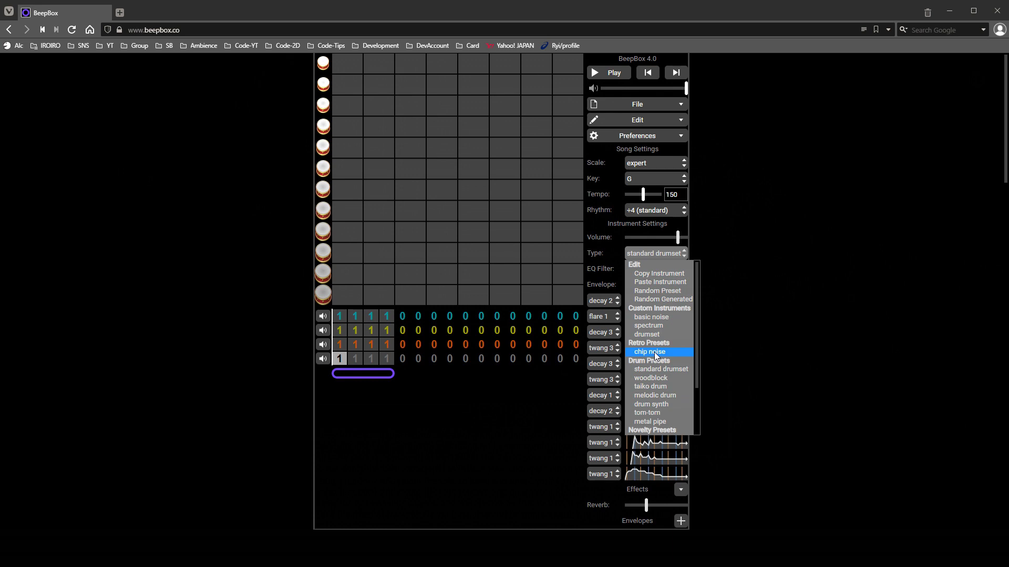
{"action": "left_click", "coordinate": [655, 352]}
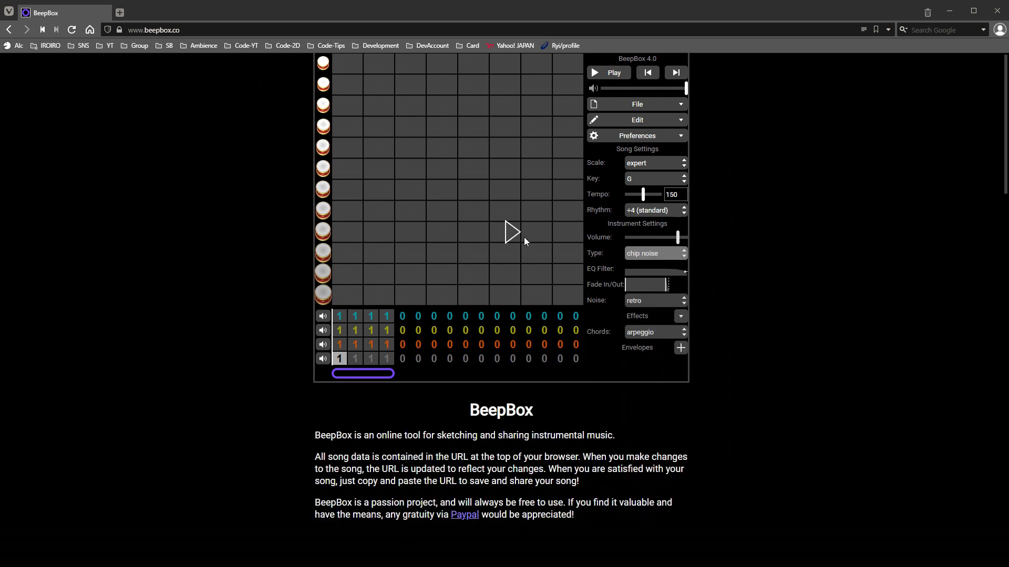
{"action": "left_click", "coordinate": [339, 253]}
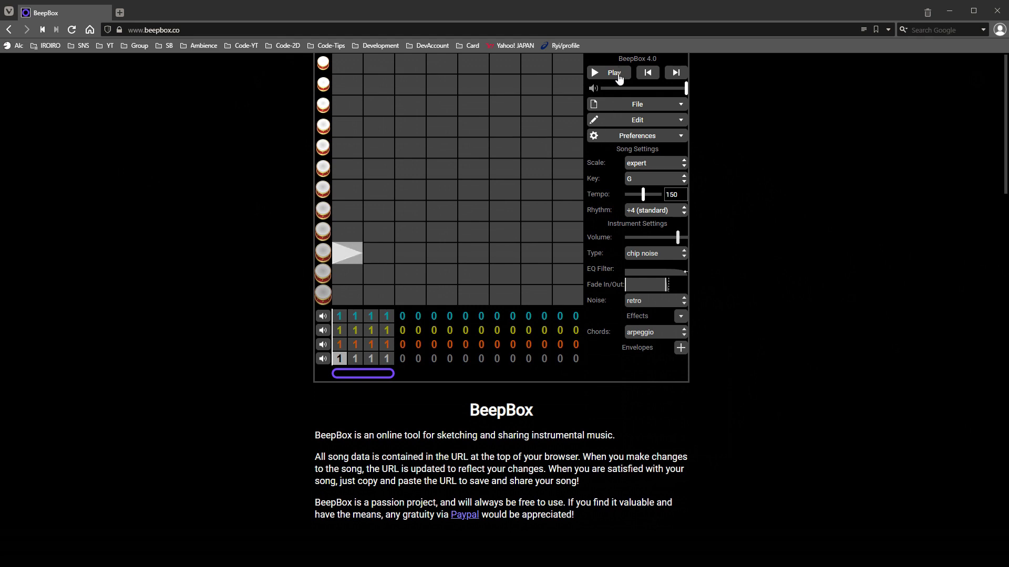
{"action": "left_click", "coordinate": [619, 78]}
{"action": "left_click", "coordinate": [619, 78]}
{"action": "left_click", "coordinate": [619, 78]}
{"action": "left_click", "coordinate": [619, 78]}
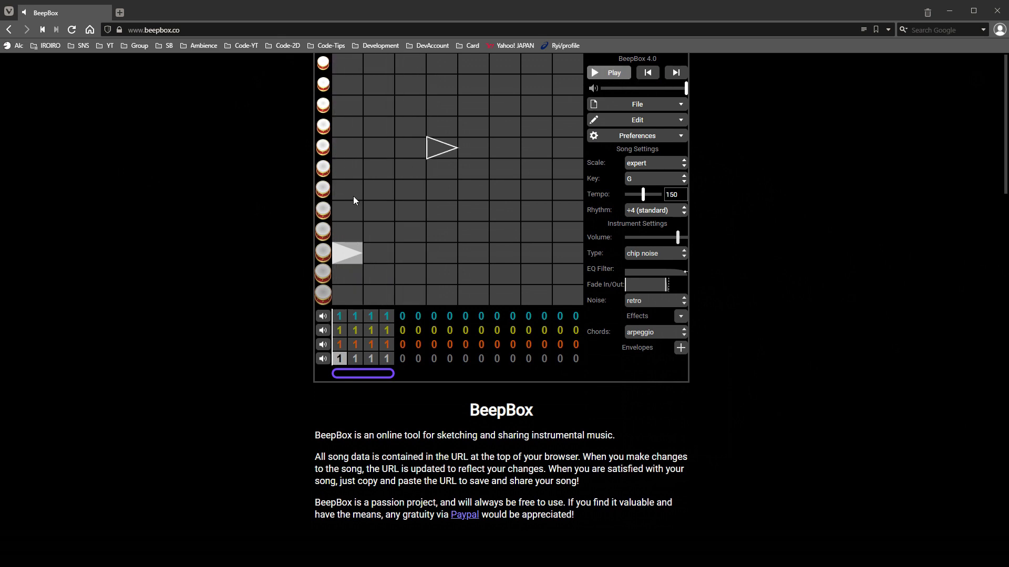
Step: Lengthen the noise note slightly and replay it several times
{"action": "left_click_drag", "start_coordinate": [361, 254], "coordinate": [369, 254]}
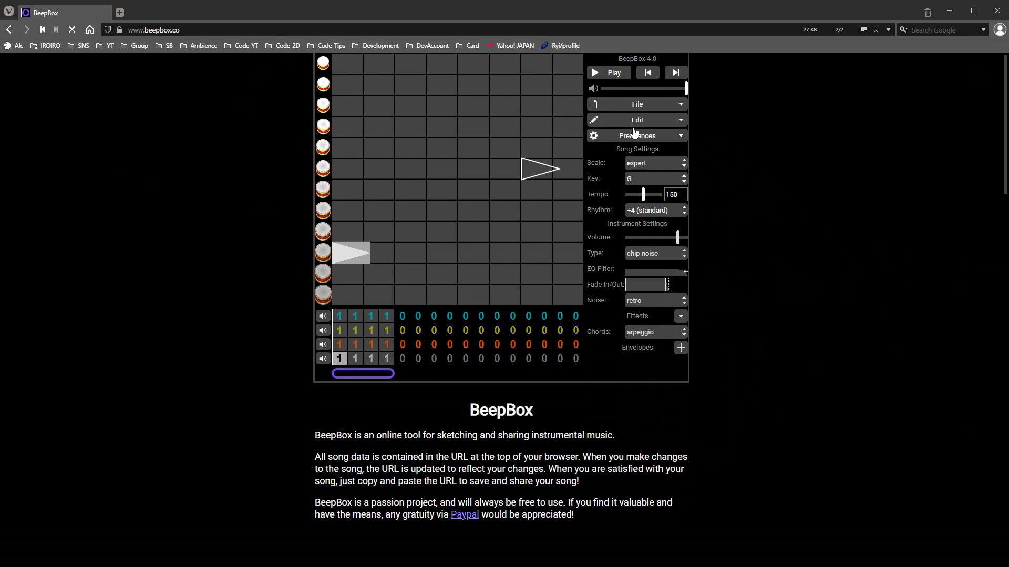
{"action": "left_click", "coordinate": [618, 77]}
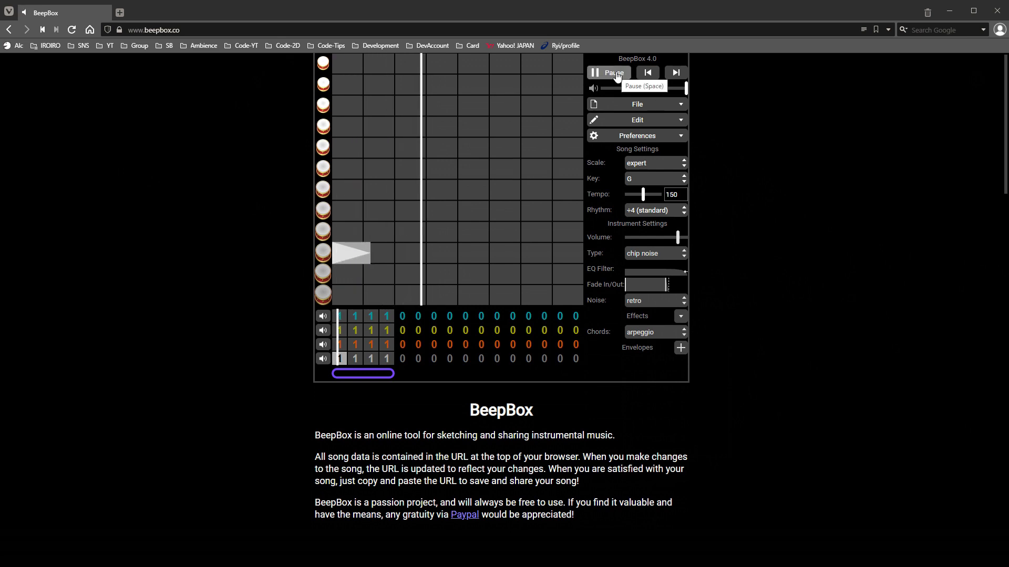
{"action": "left_click", "coordinate": [618, 77]}
{"action": "left_click", "coordinate": [618, 77]}
{"action": "left_click", "coordinate": [617, 77]}
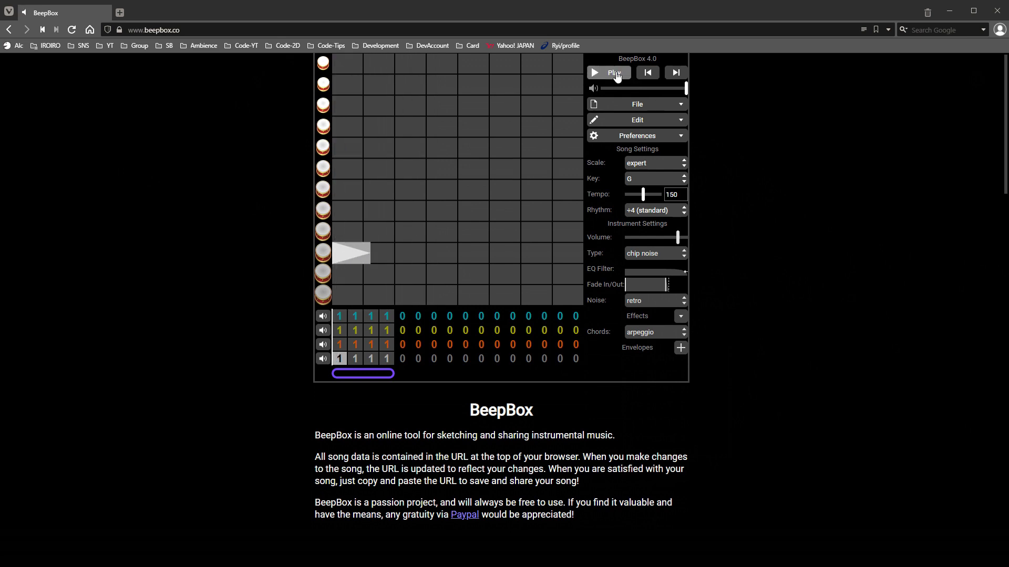
Step: Resize the noise note to about two steps long and play the door sound
{"action": "left_click_drag", "start_coordinate": [370, 255], "coordinate": [356, 255]}
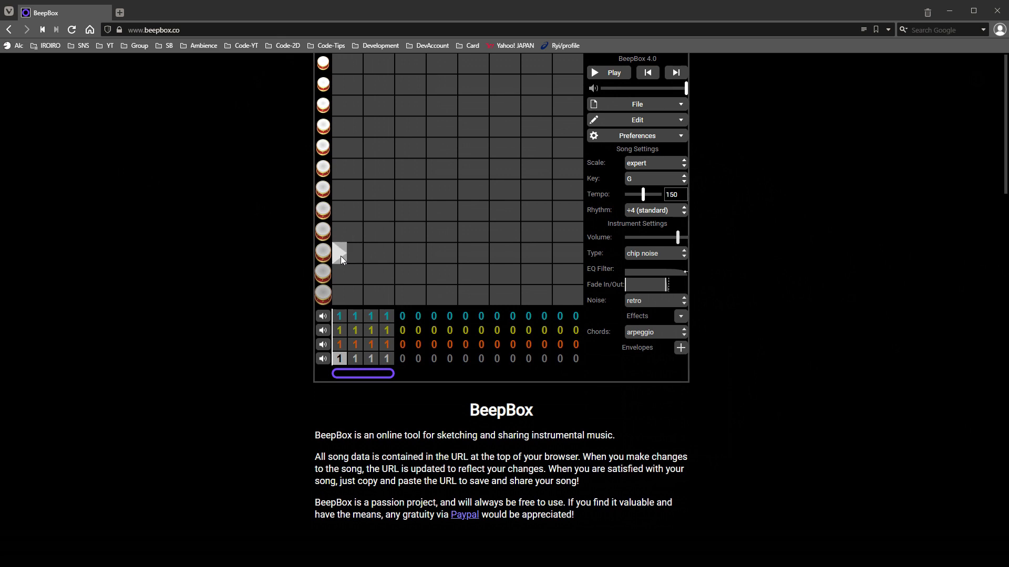
{"action": "left_click_drag", "start_coordinate": [346, 255], "coordinate": [351, 254]}
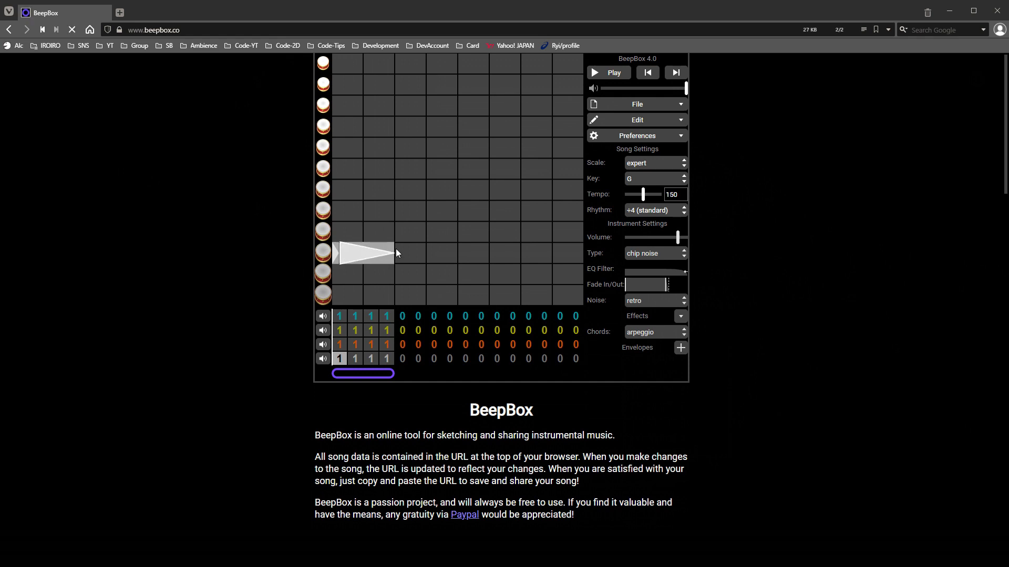
{"action": "left_click", "coordinate": [612, 75]}
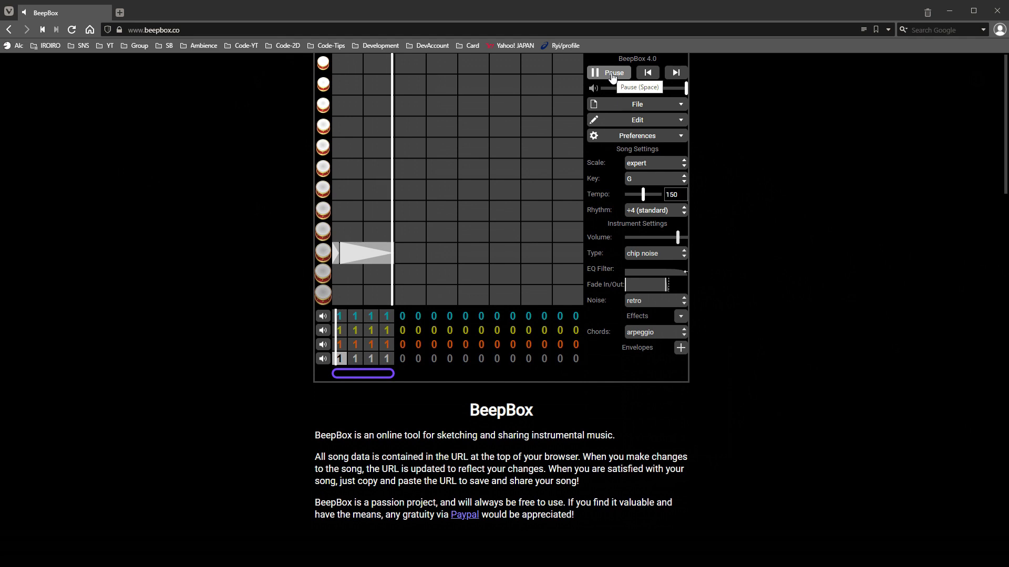
{"action": "left_click", "coordinate": [613, 77]}
{"action": "left_click", "coordinate": [612, 77]}
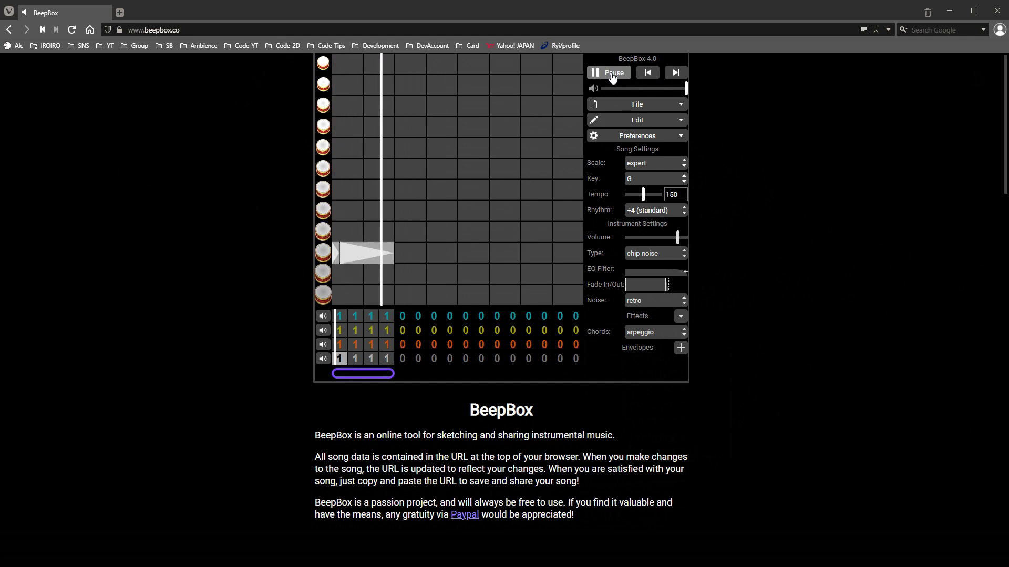
{"action": "left_click", "coordinate": [612, 76]}
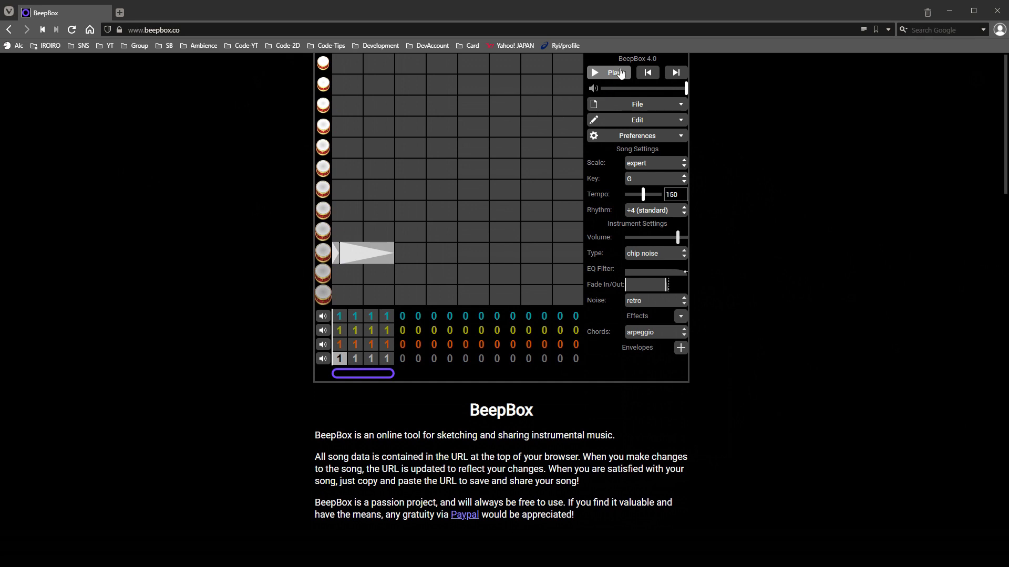
{"action": "left_click", "coordinate": [618, 75]}
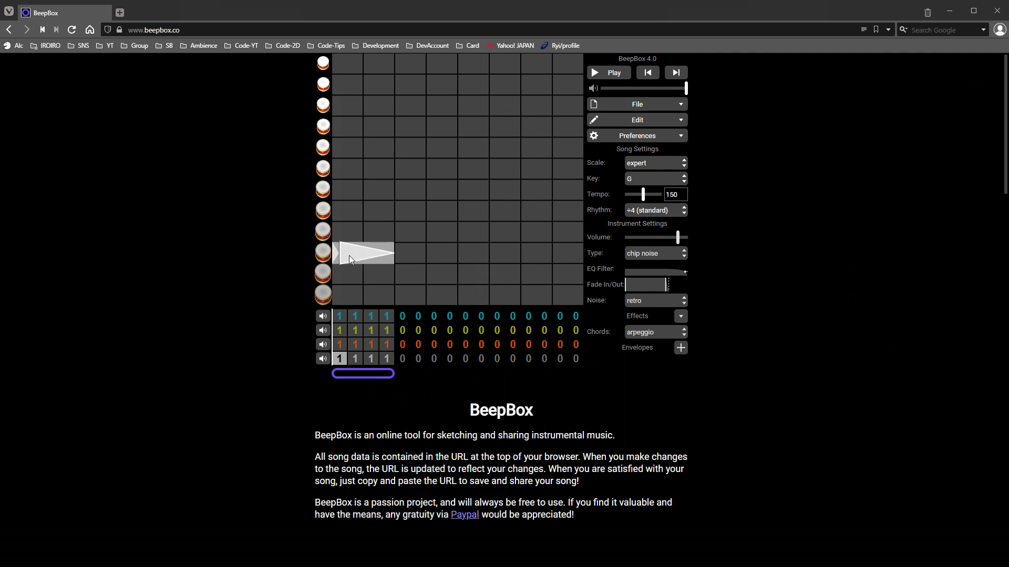
{"action": "left_click_drag", "start_coordinate": [360, 258], "coordinate": [386, 231]}
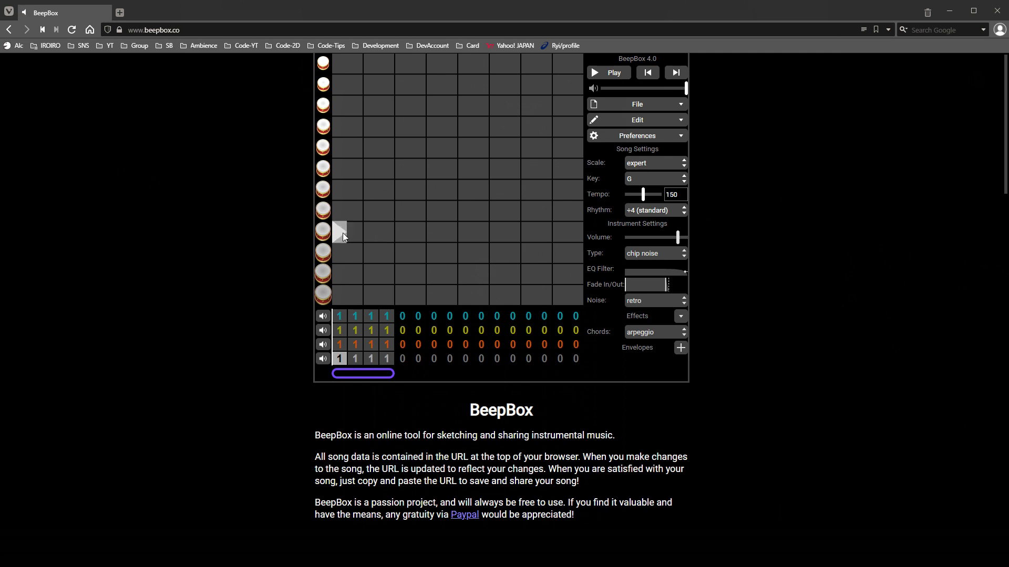
Step: Add a second, higher chip-noise note for the unlock sound, audition it, and adjust an instrument setting
{"action": "left_click", "coordinate": [345, 142]}
{"action": "left_click", "coordinate": [616, 75]}
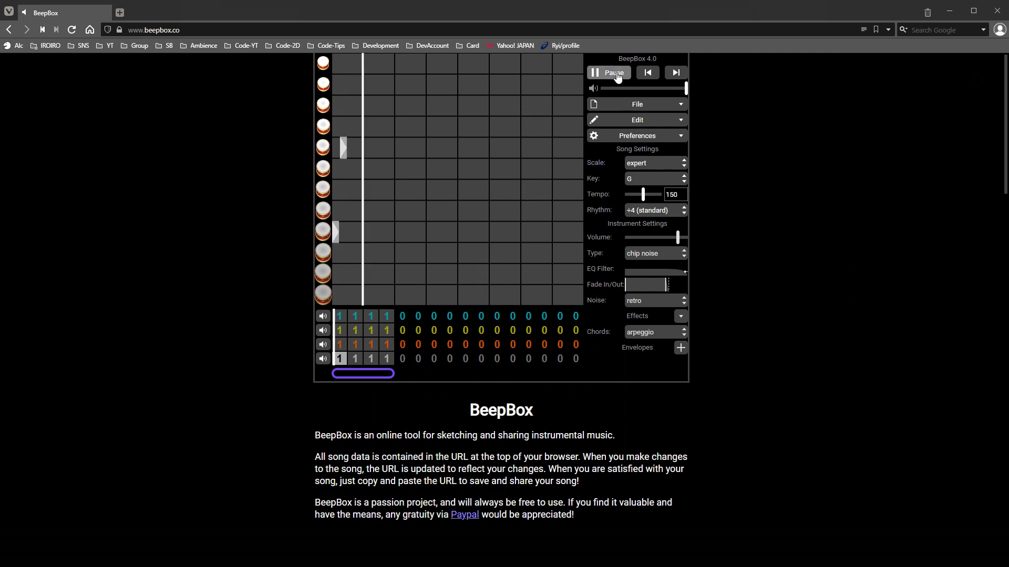
{"action": "left_click", "coordinate": [617, 74]}
{"action": "left_click", "coordinate": [617, 75]}
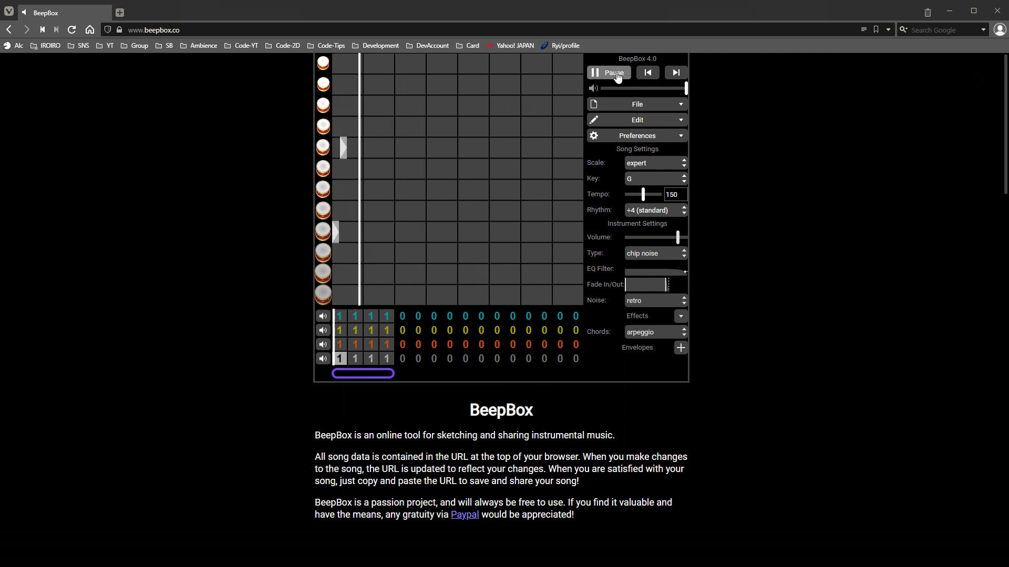
{"action": "left_click", "coordinate": [618, 76]}
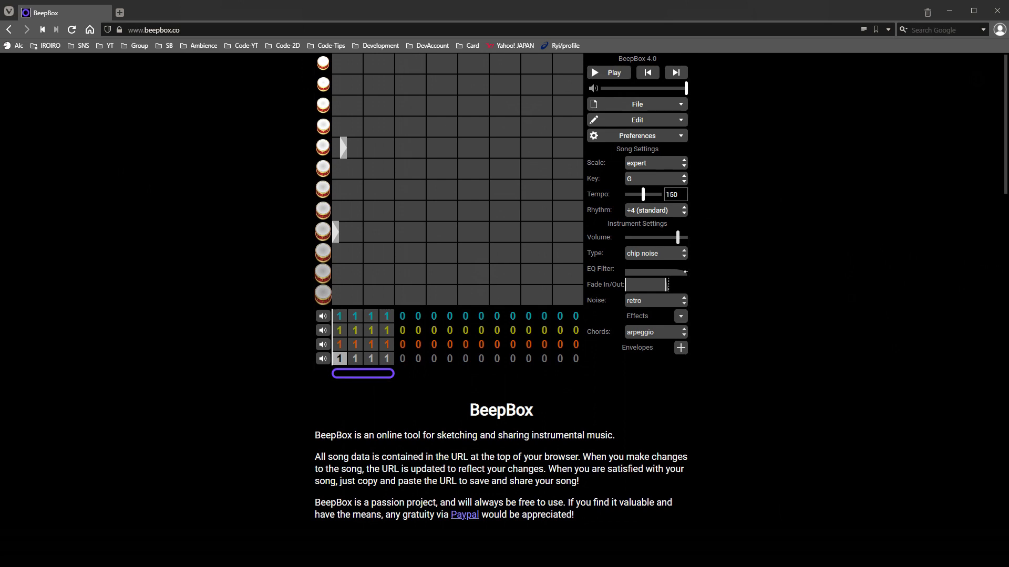
{"action": "left_click", "coordinate": [673, 151]}
Step: Draw three noise notes across the first three steps of one drum row and audition them
{"action": "left_click_drag", "start_coordinate": [337, 210], "coordinate": [370, 211]}
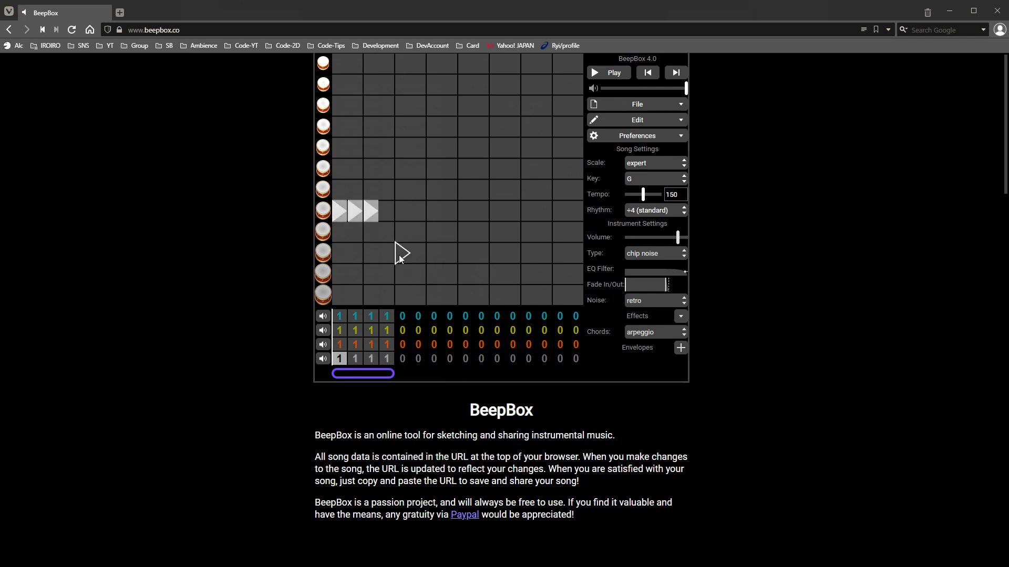
{"action": "left_click", "coordinate": [621, 79]}
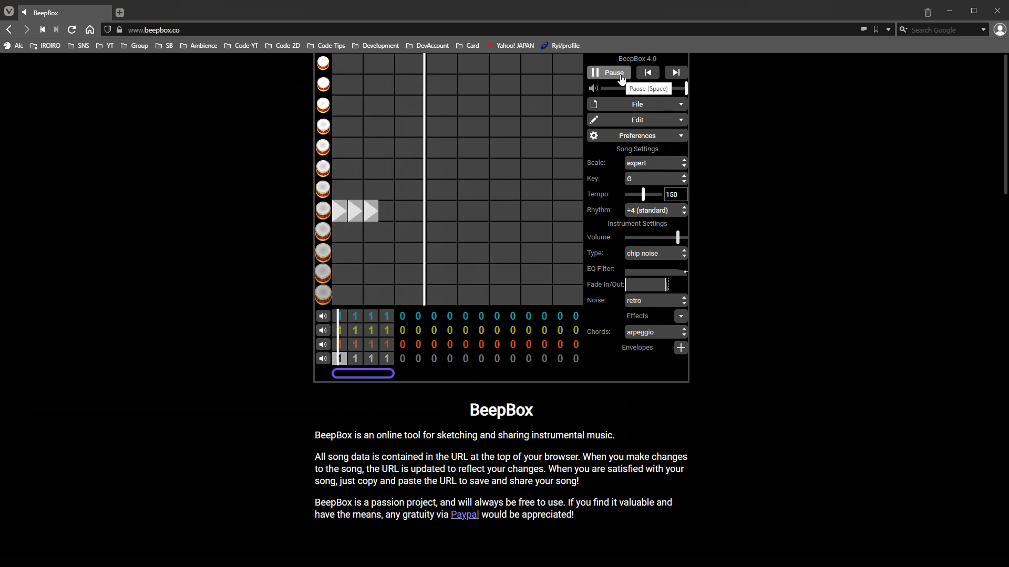
{"action": "left_click", "coordinate": [621, 79]}
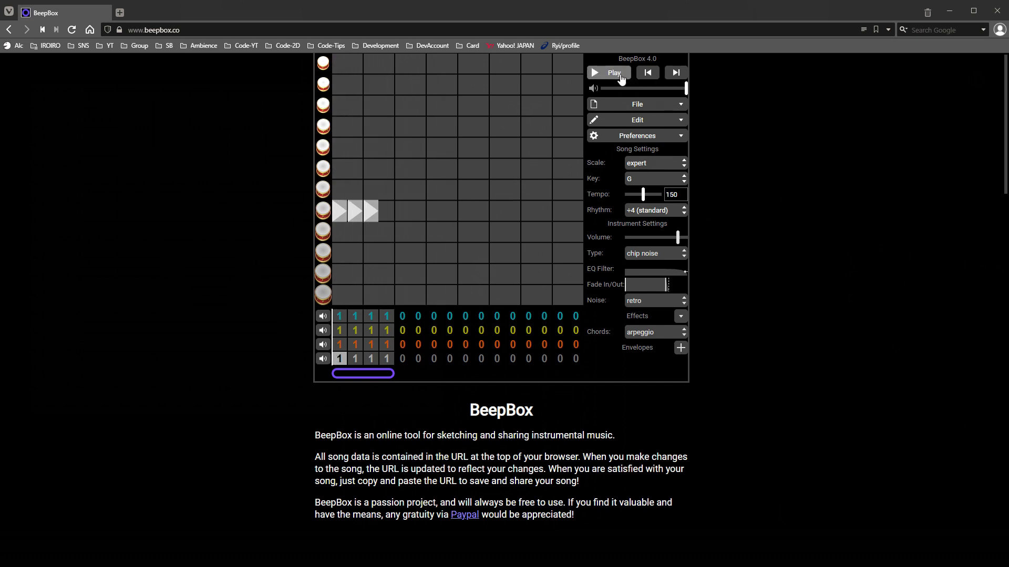